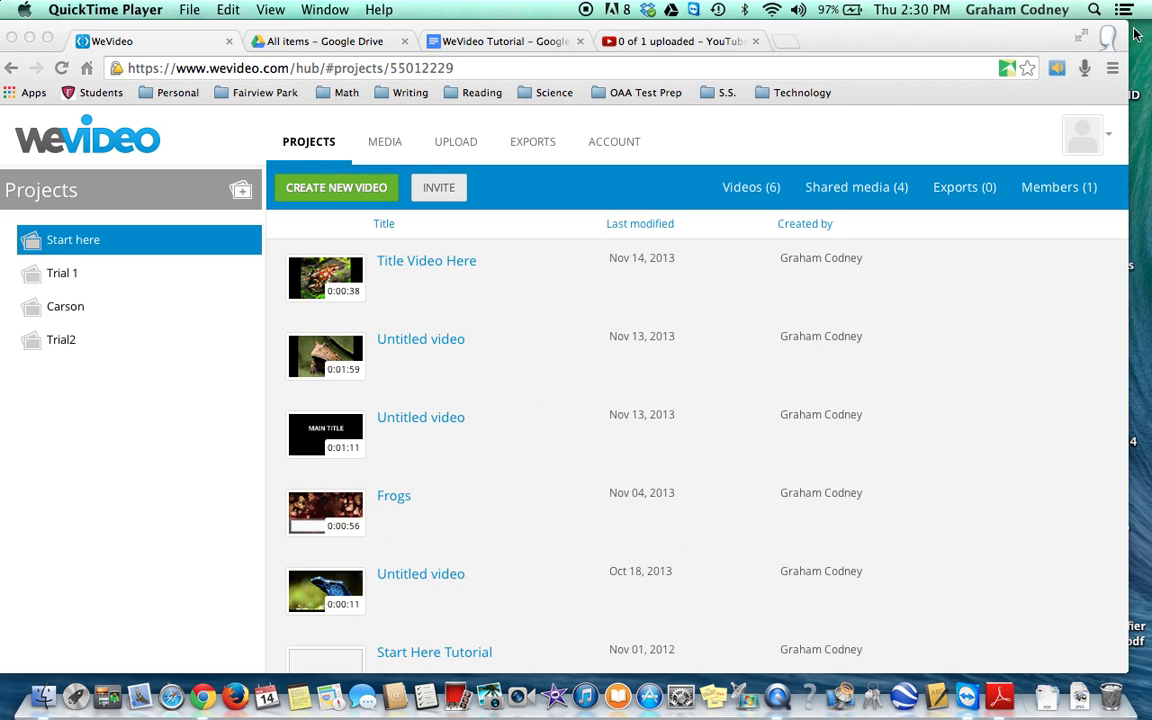
# Step: Switch Chrome to fullscreen so the WeVideo Projects list fills the screen
pyautogui.click(1088, 37)
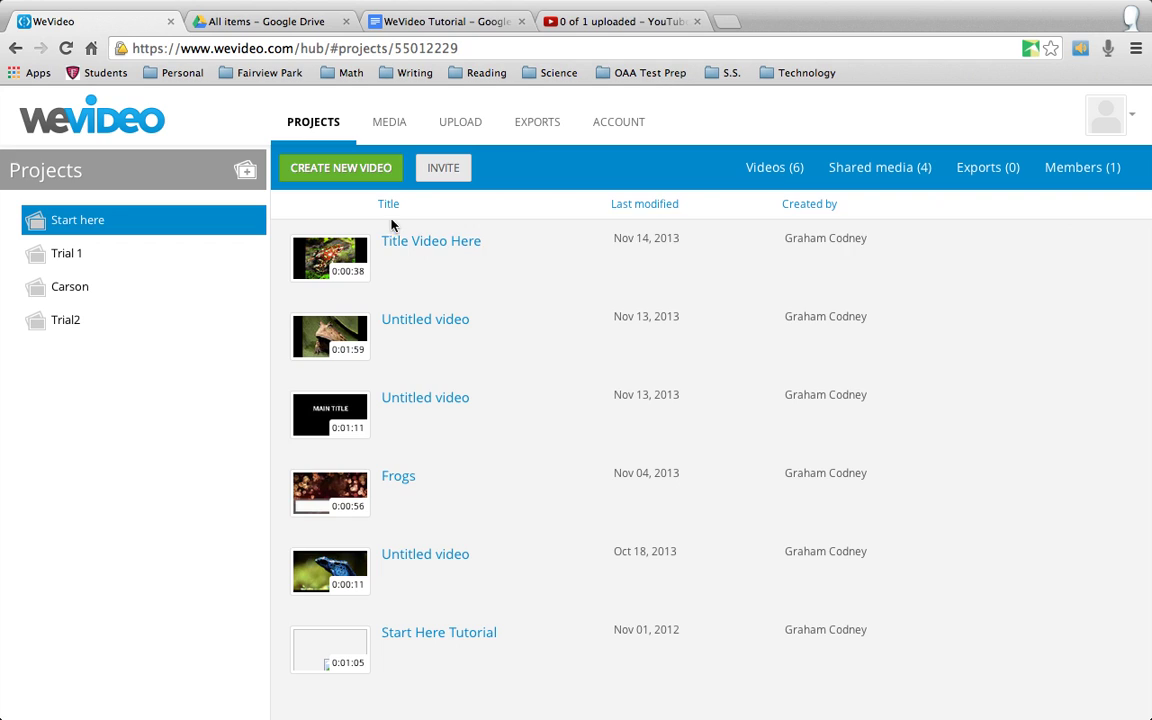
pyautogui.moveTo(330, 273)
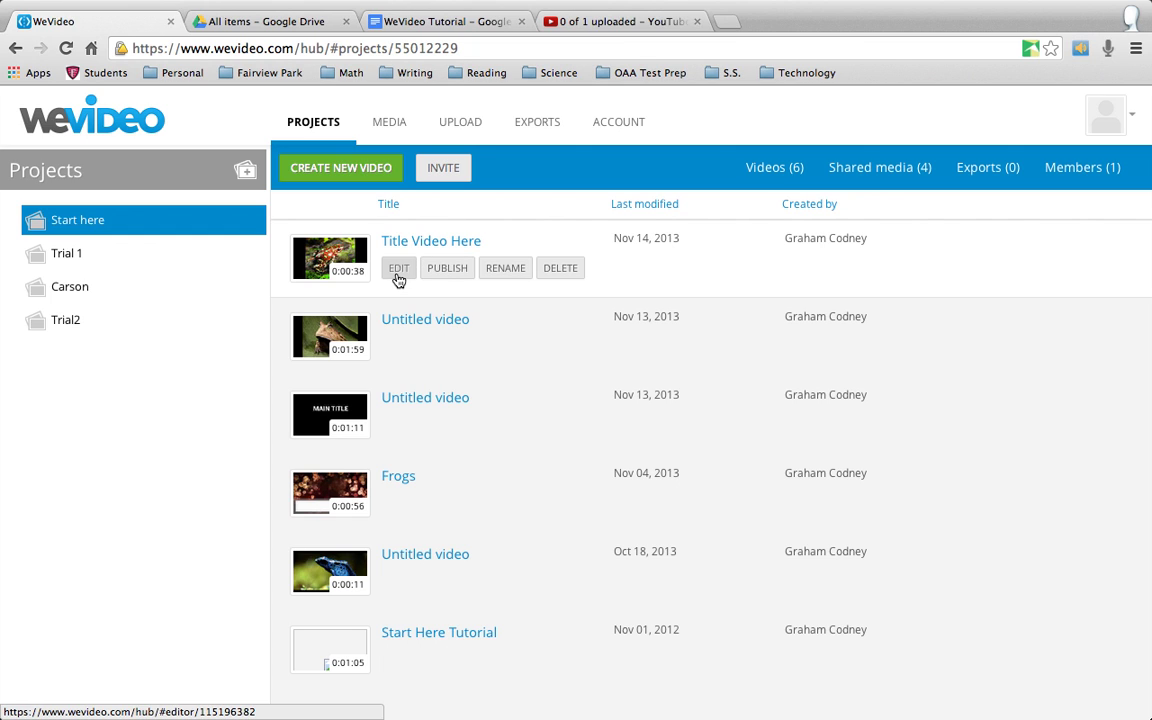
# Step: Open the 'Title Video Here' project in the editor, showing its frog clips on the timeline
pyautogui.click(398, 270)
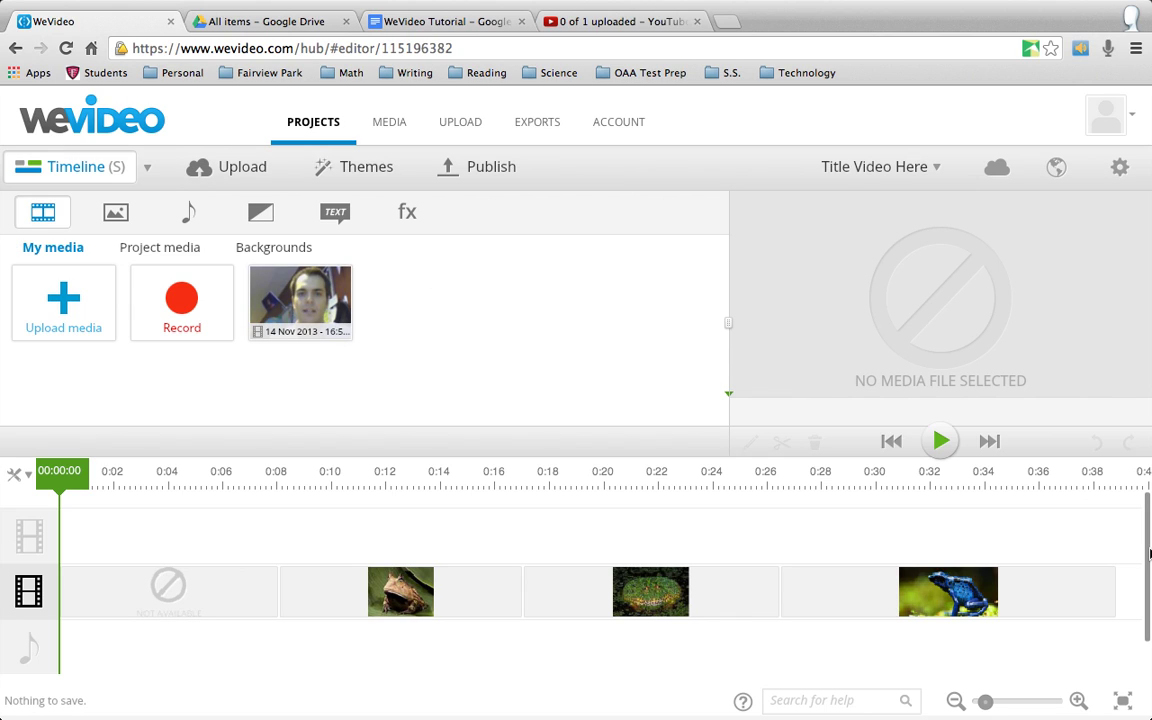
pyautogui.scroll(-2, 1148, 553)
pyautogui.scroll(2, 1148, 553)
pyautogui.moveTo(1149, 594)
pyautogui.mouseDown()
pyautogui.moveTo(1149, 650)
pyautogui.moveTo(1149, 571)
pyautogui.mouseUp()
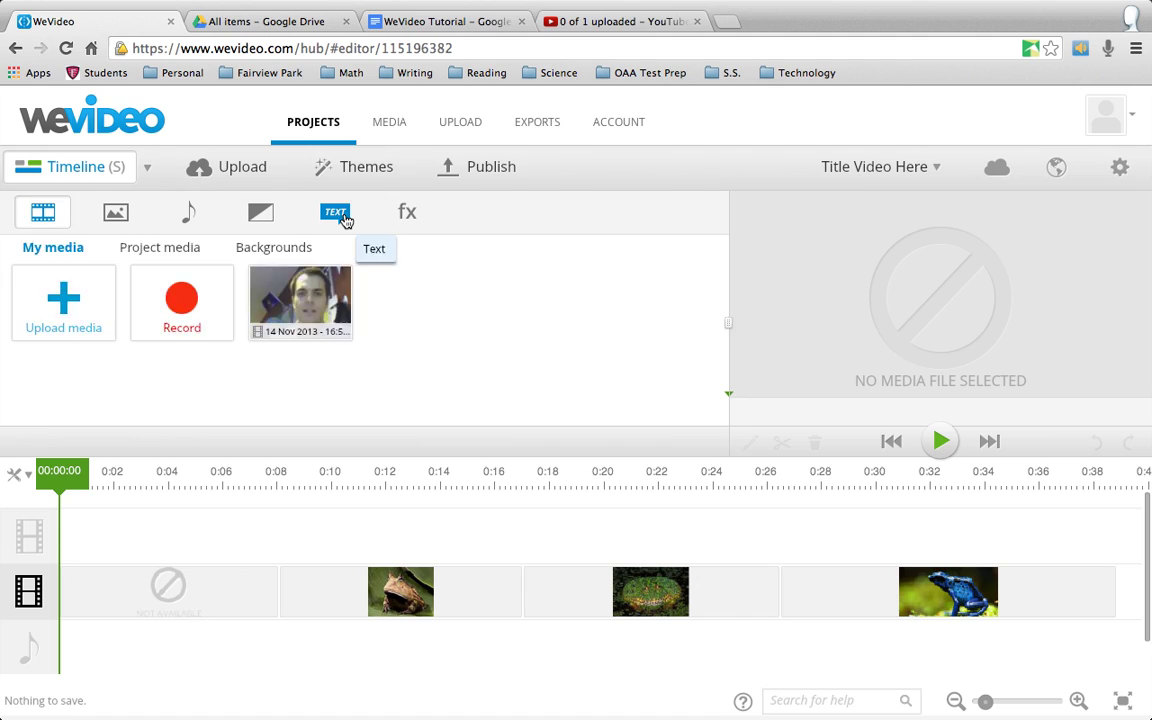
# Step: Place a Main title at the video's start reading 'Frogs by:' plus the author's name
pyautogui.click(345, 220)
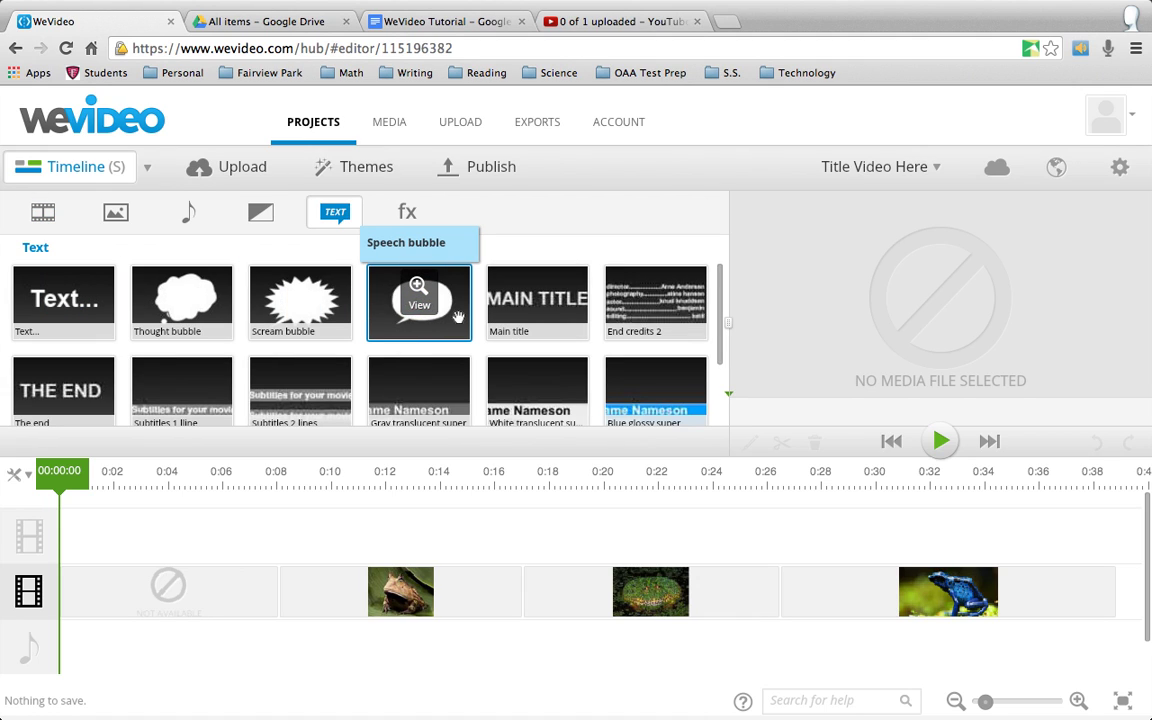
pyautogui.moveTo(537, 302)
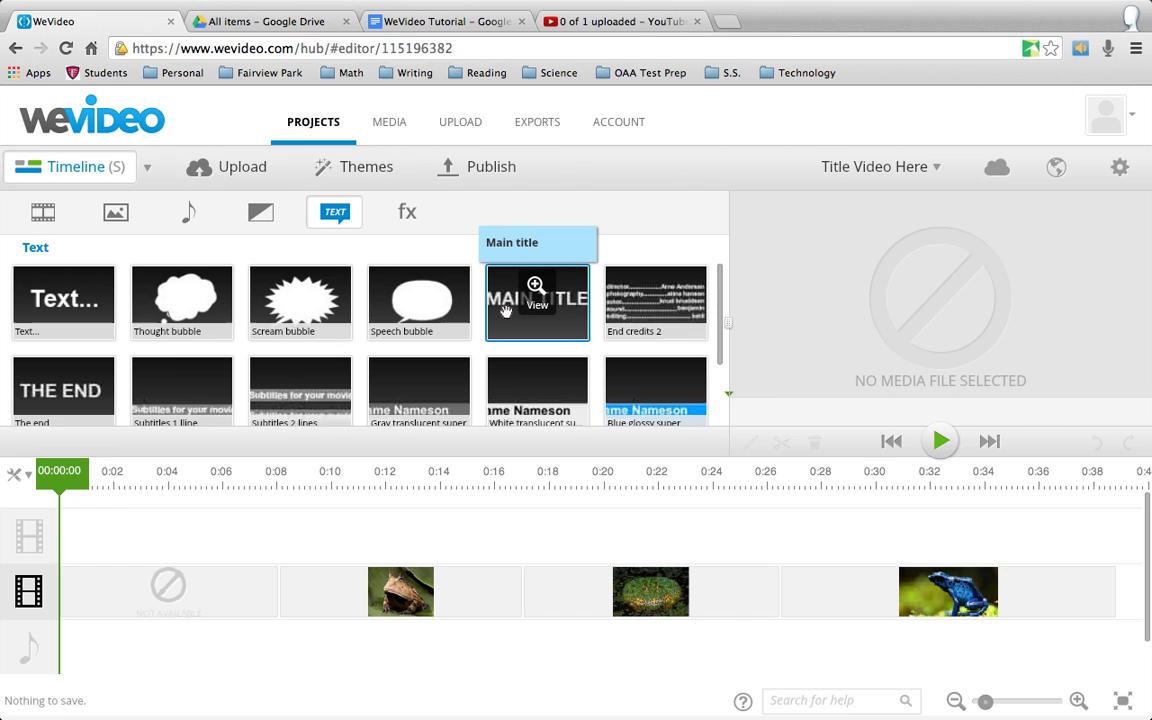
pyautogui.moveTo(506, 313); pyautogui.dragTo(85, 540)
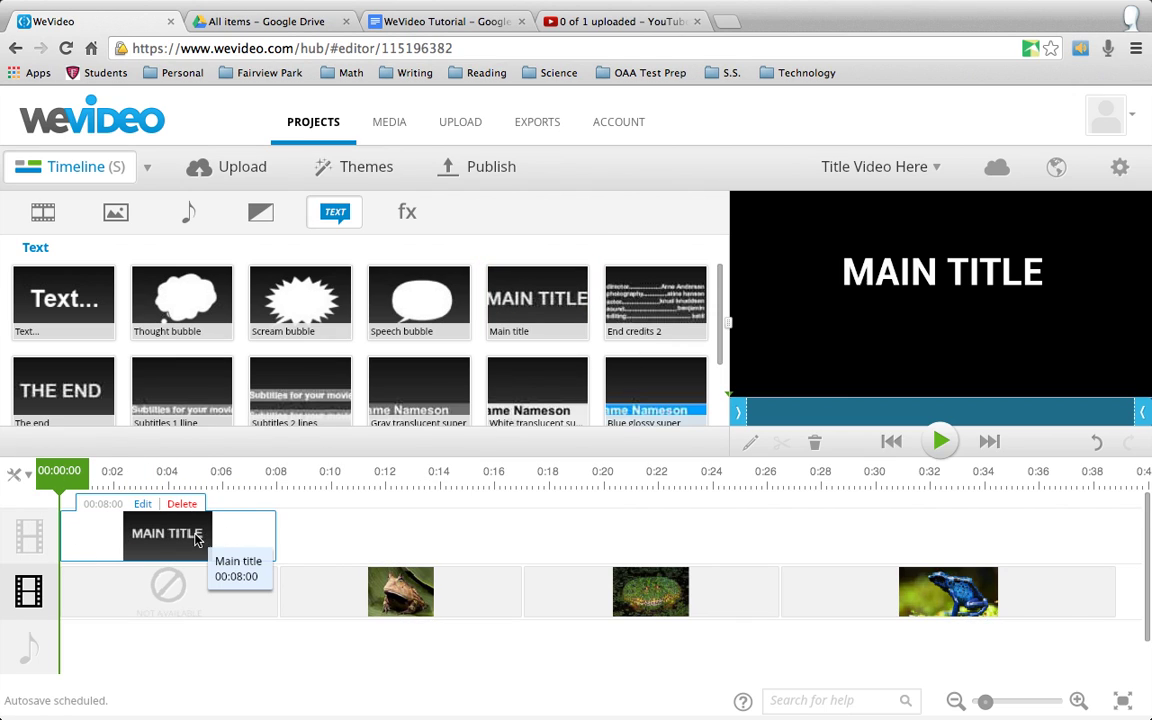
pyautogui.click(143, 504)
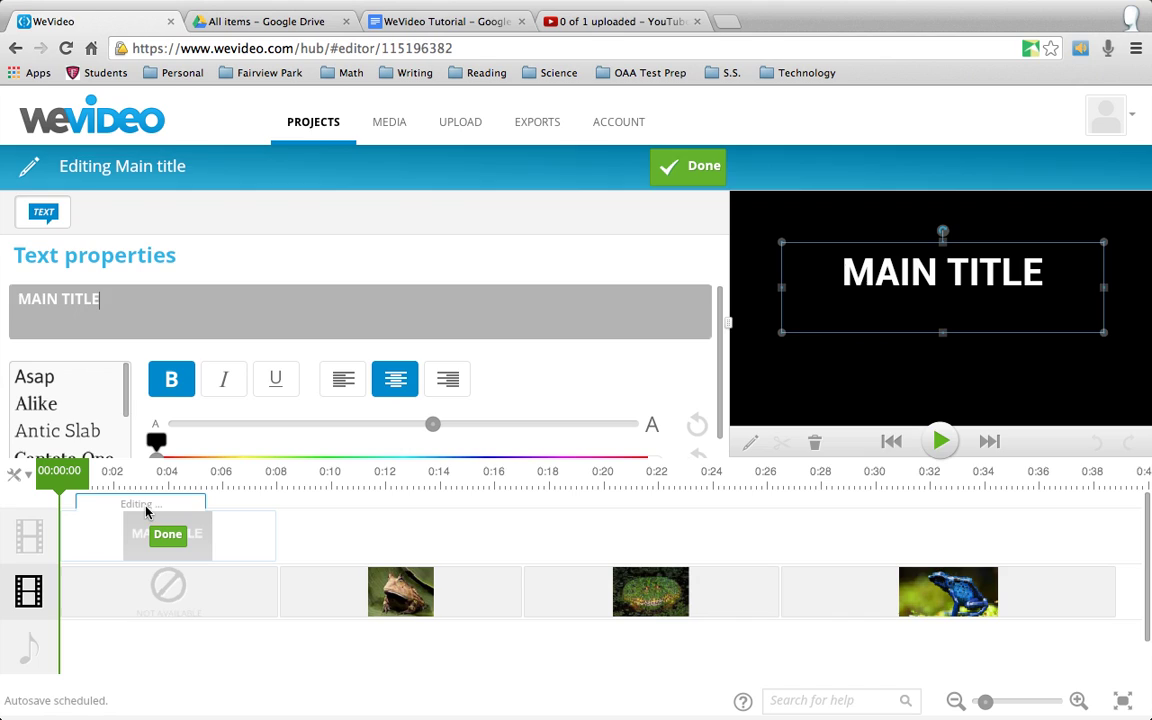
pyautogui.moveTo(157, 303); pyautogui.dragTo(2, 295)
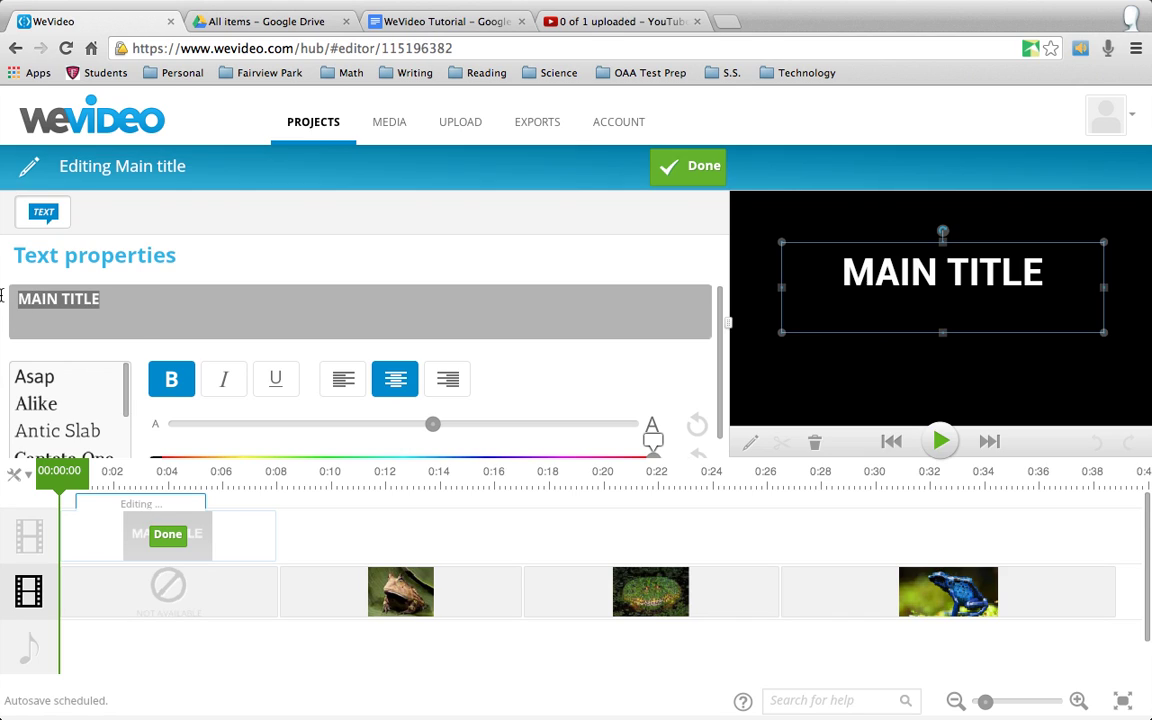
pyautogui.write('Frogs')
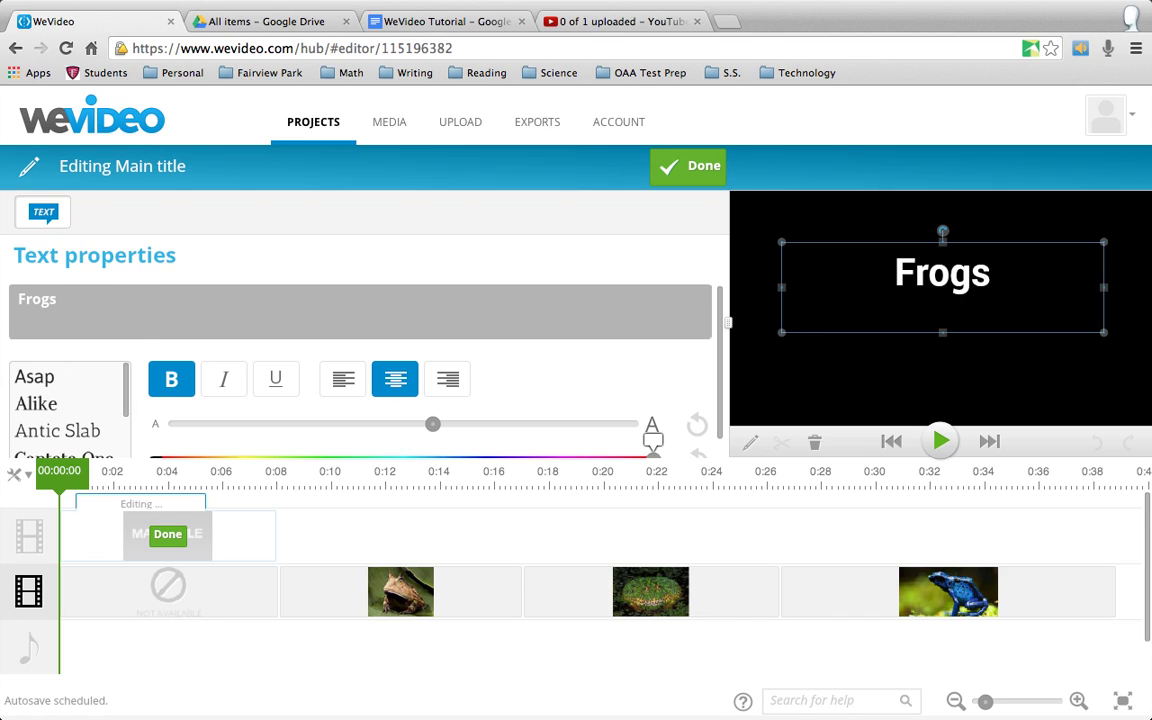
pyautogui.write(' by')
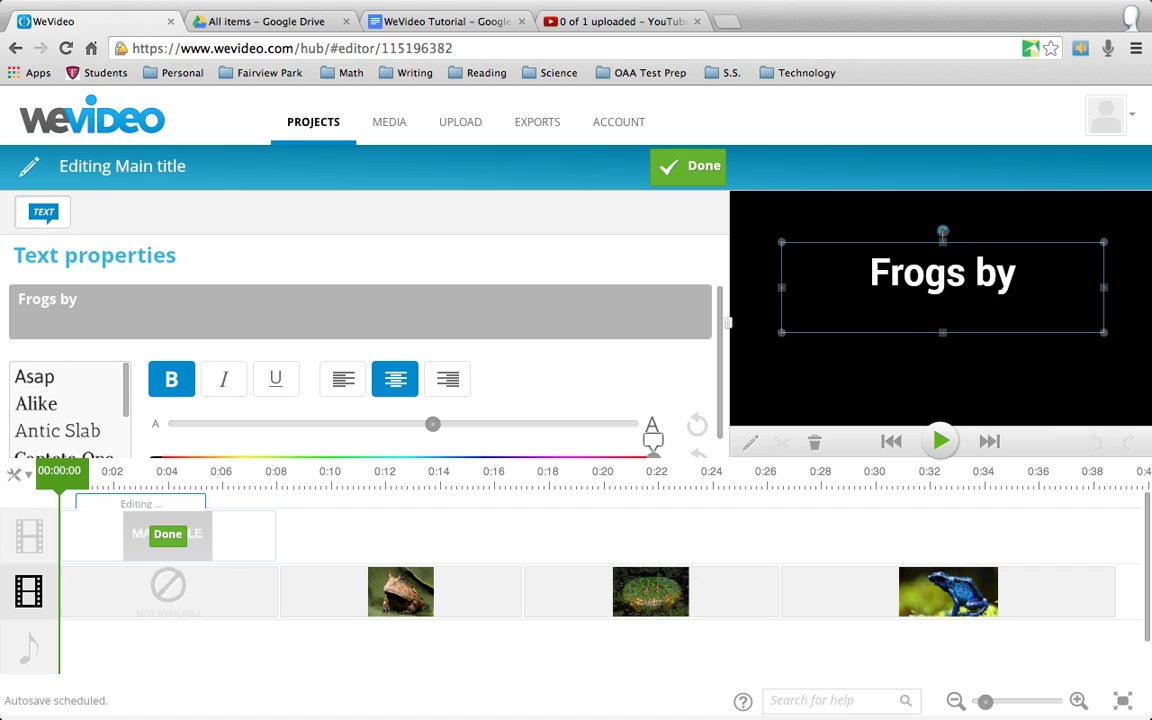
pyautogui.write(': Mr')
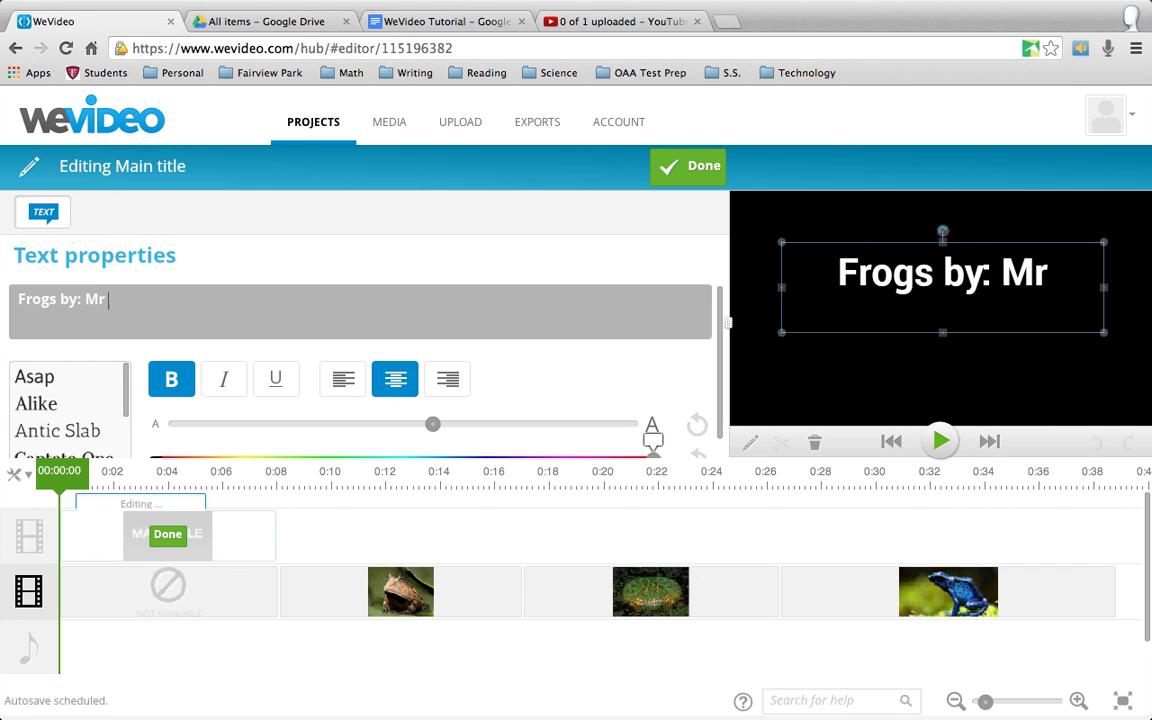
pyautogui.write(' Codney')
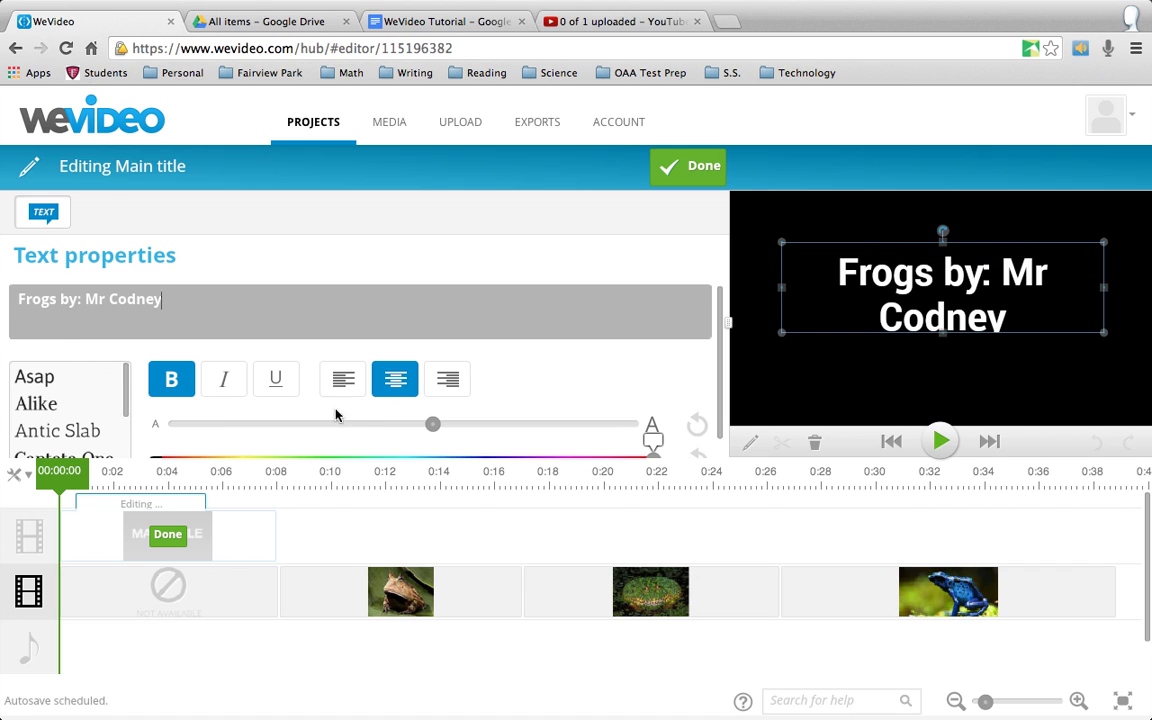
pyautogui.click(668, 178)
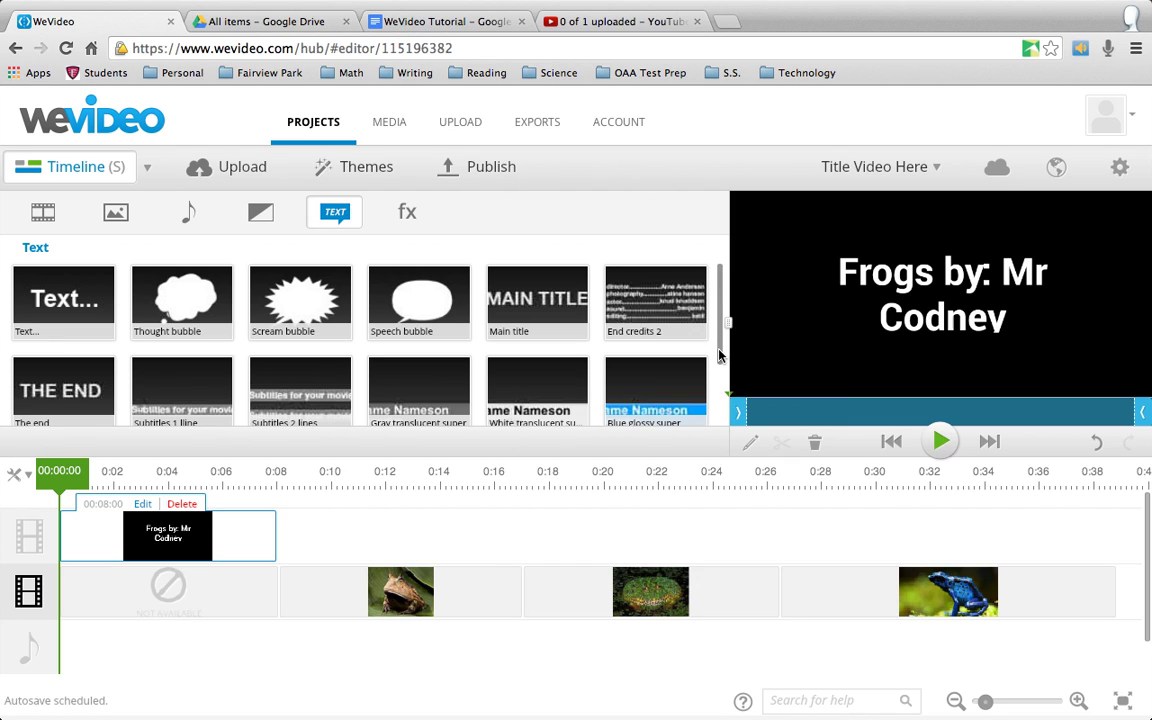
# Step: Add a one-line subtitle 'Frogs are fascinating amphibians.' after the title, ending around 0:17
pyautogui.scroll(-2, 550, 358)
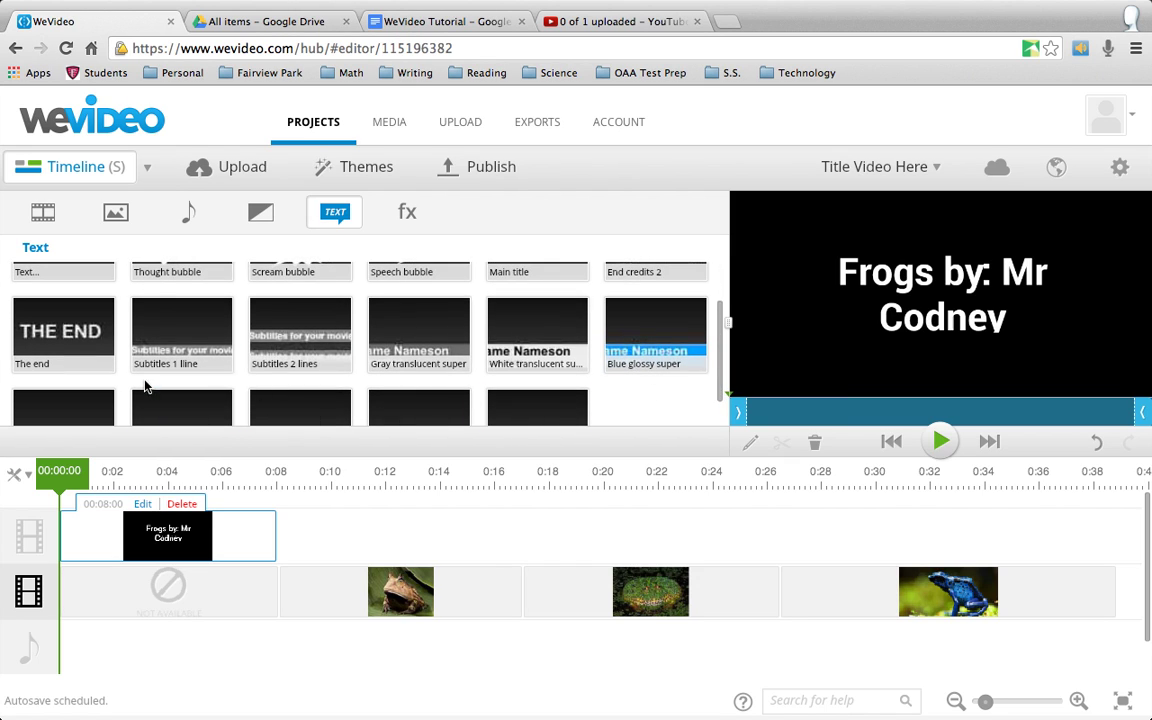
pyautogui.moveTo(195, 305)
pyautogui.mouseDown()
pyautogui.moveTo(243, 367)
pyautogui.moveTo(325, 540)
pyautogui.mouseUp()
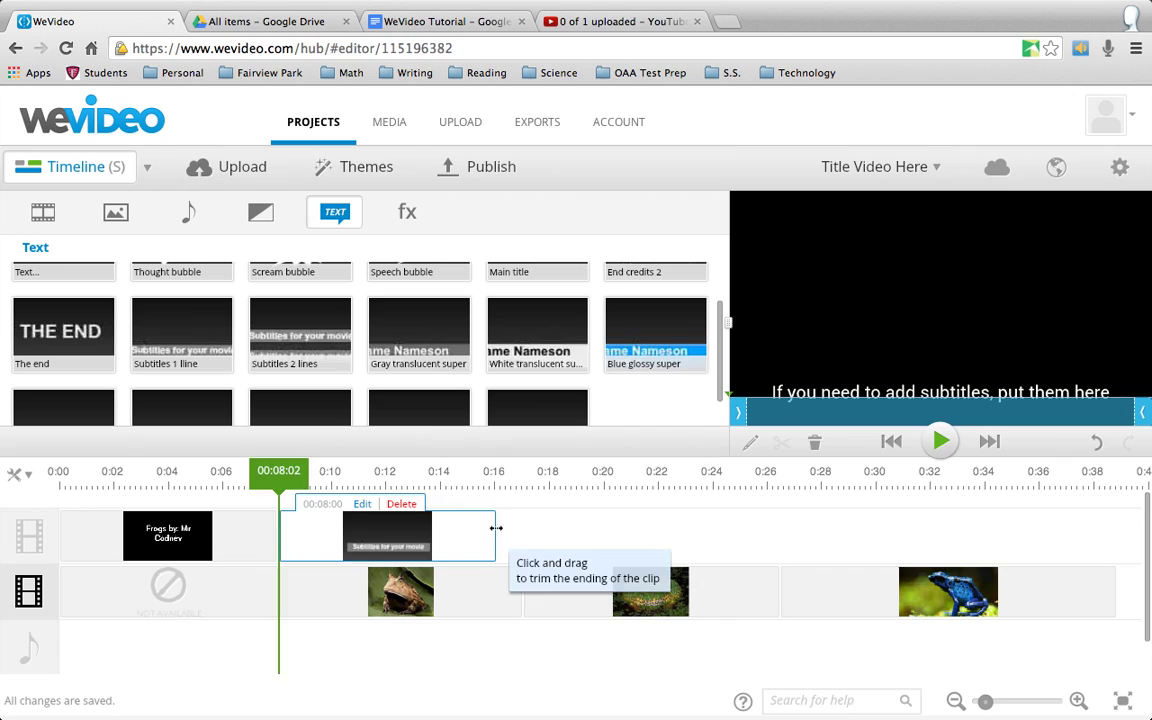
pyautogui.moveTo(496, 527); pyautogui.dragTo(356, 527)
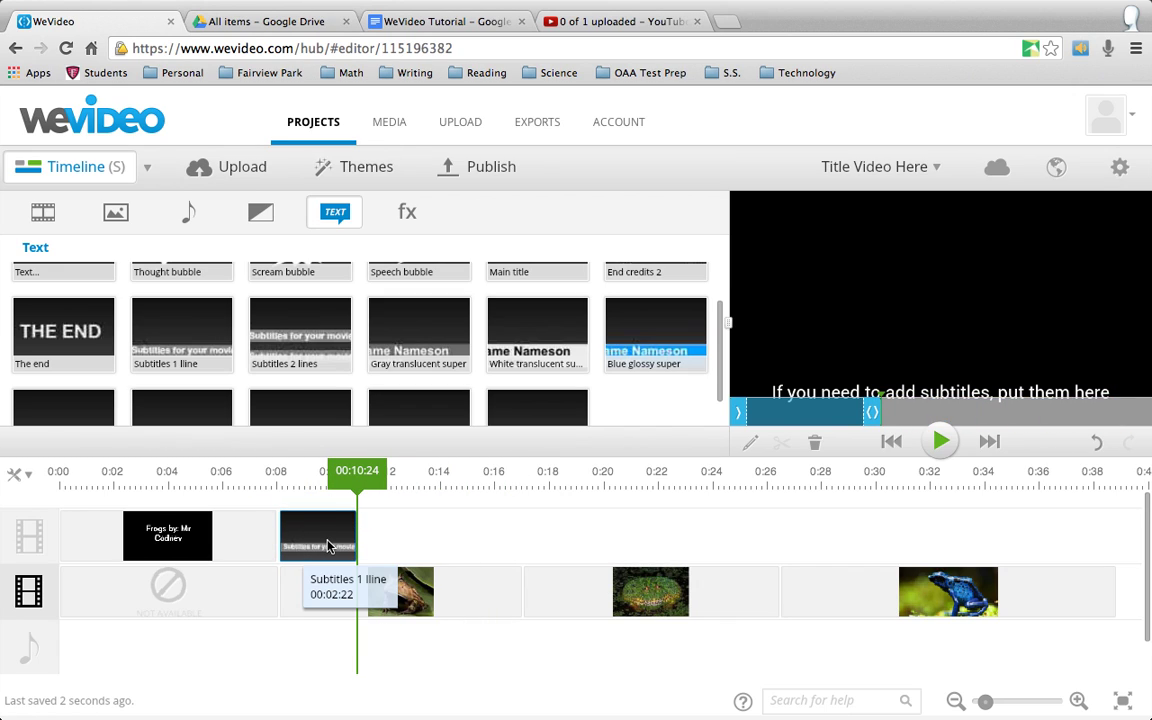
pyautogui.moveTo(355, 539); pyautogui.dragTo(520, 537)
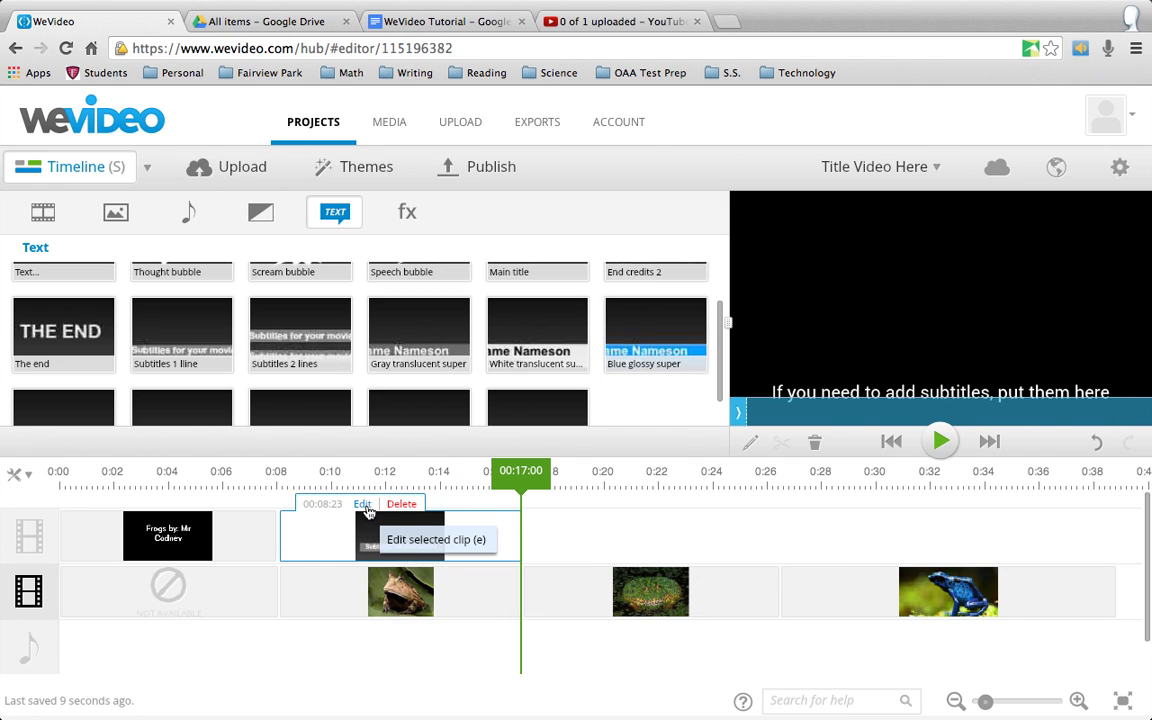
pyautogui.click(363, 505)
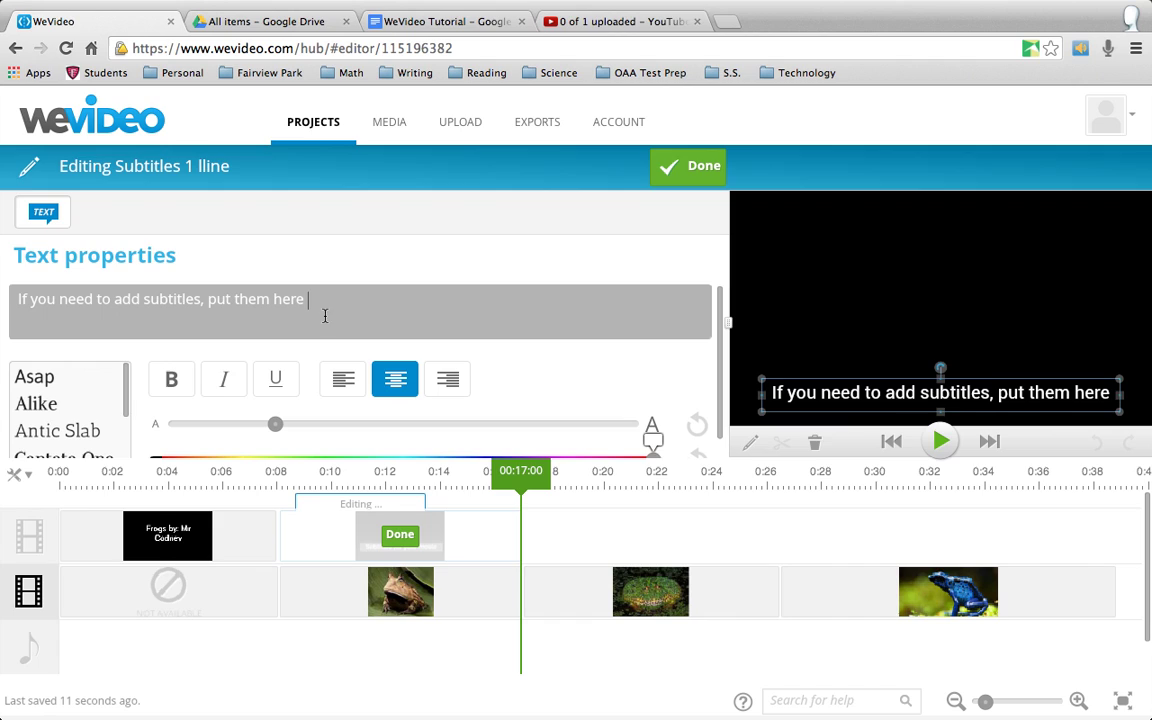
pyautogui.moveTo(305, 300); pyautogui.dragTo(2, 298)
pyautogui.write('Fro')
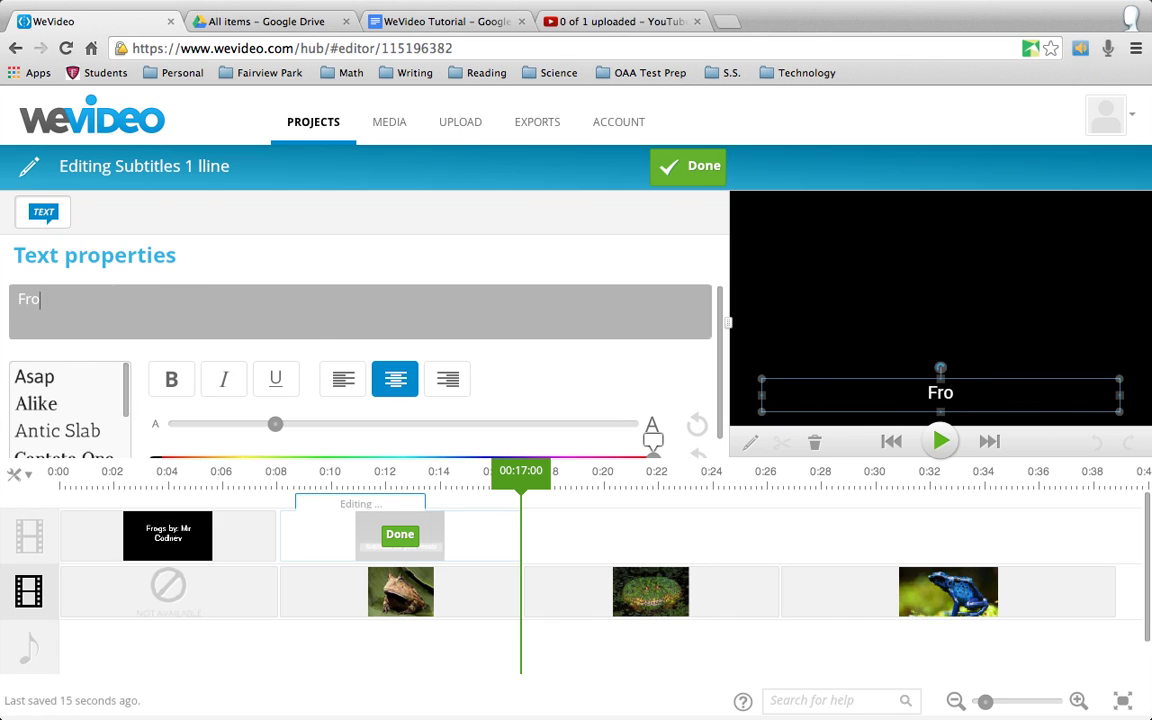
pyautogui.write('gs are fas')
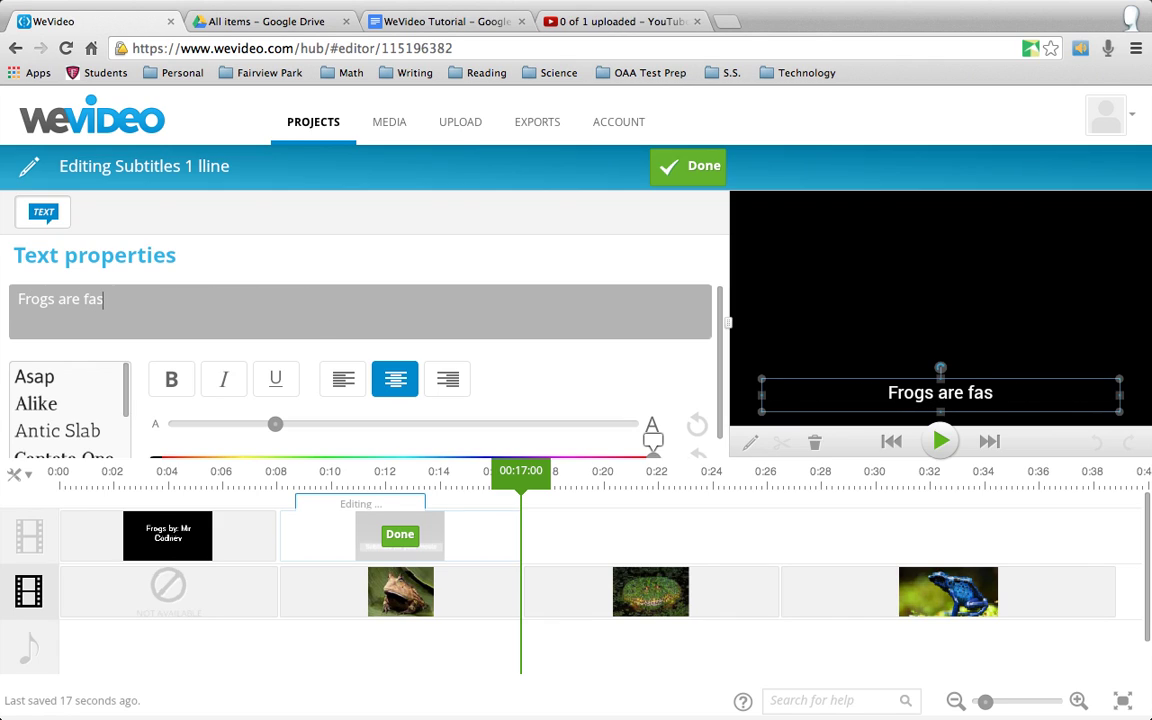
pyautogui.write('cinating a')
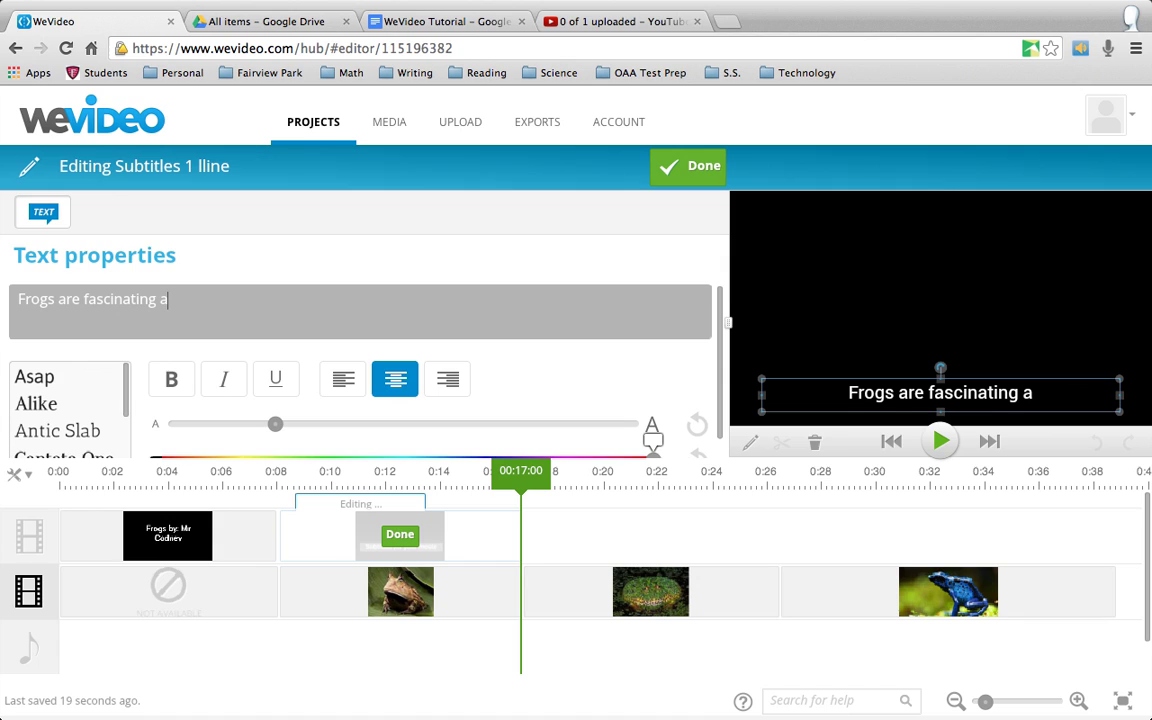
pyautogui.write('mphibians.')
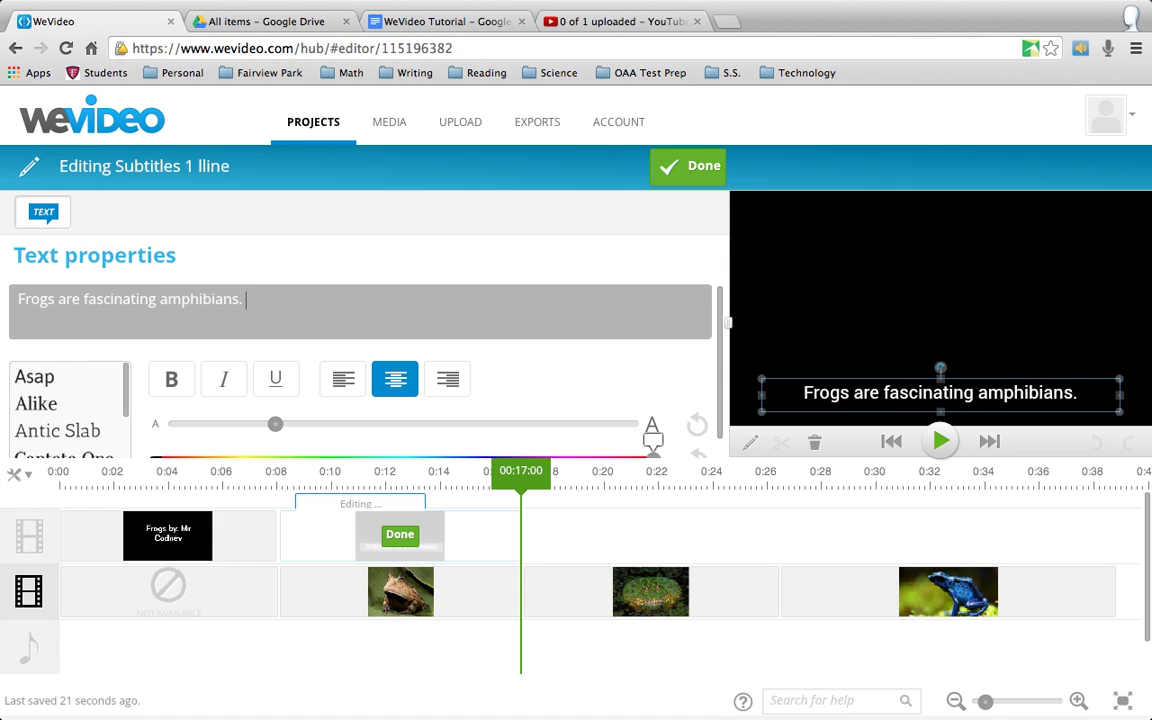
pyautogui.click(691, 167)
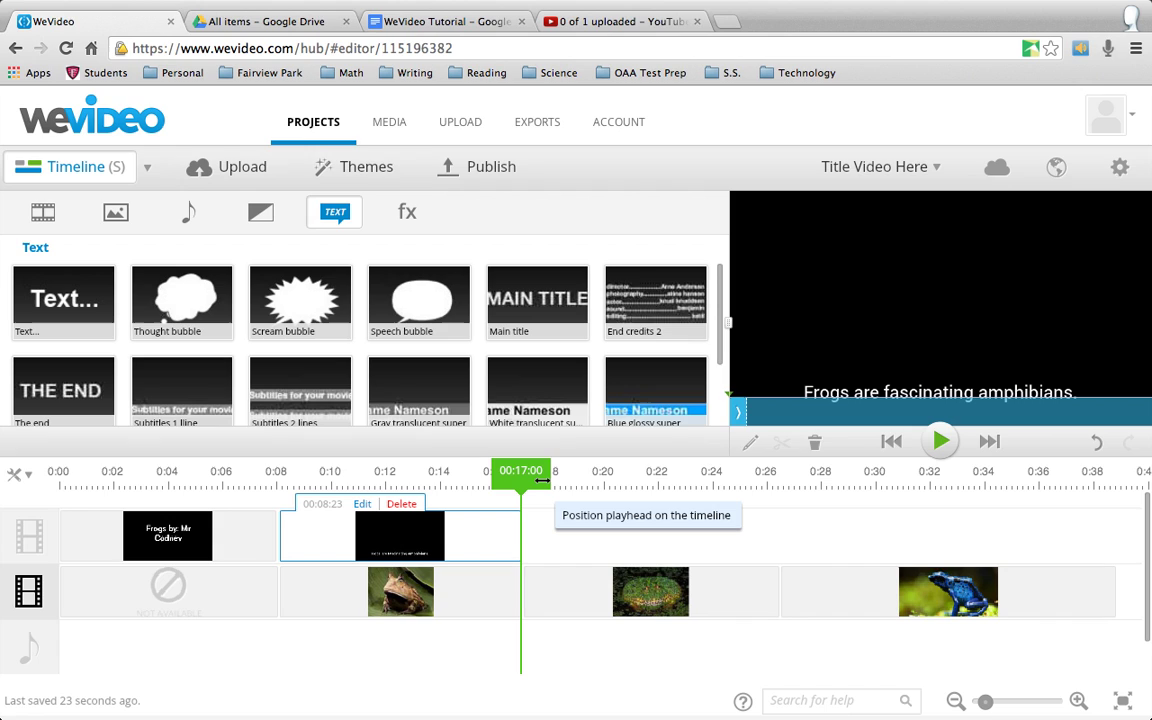
pyautogui.moveTo(539, 480)
pyautogui.mouseDown()
pyautogui.moveTo(316, 472)
pyautogui.moveTo(106, 483)
pyautogui.moveTo(466, 484)
pyautogui.mouseUp()
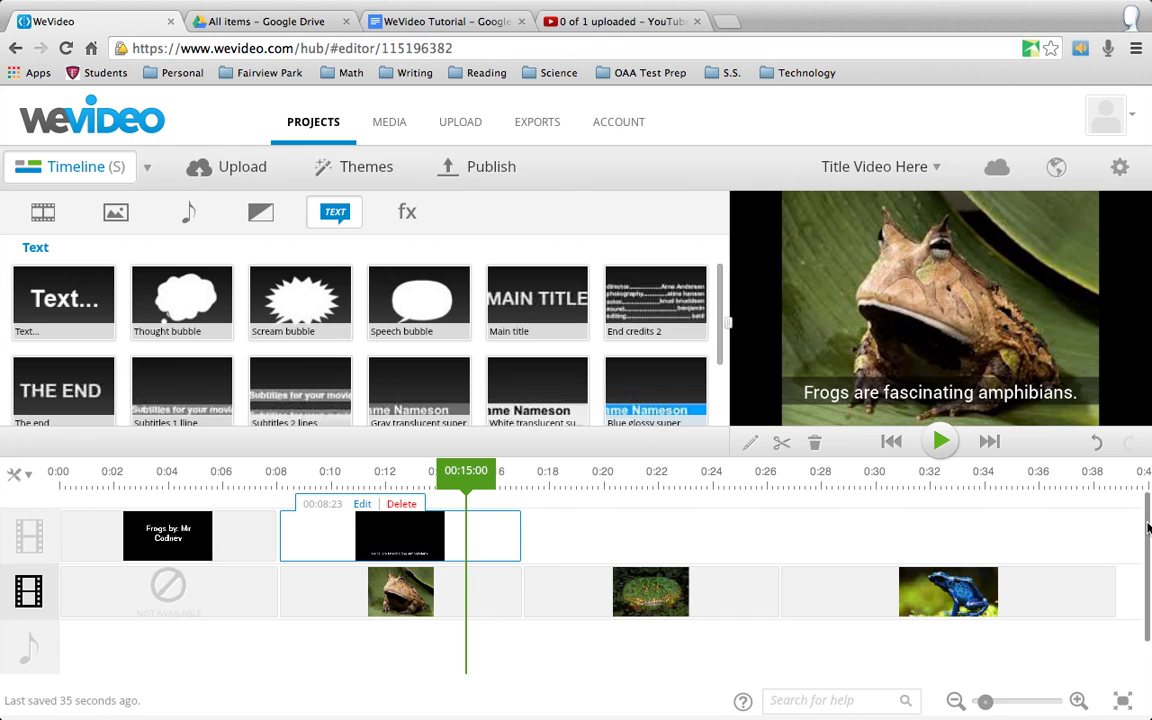
pyautogui.moveTo(1147, 528); pyautogui.dragTo(1147, 575)
pyautogui.click(530, 528)
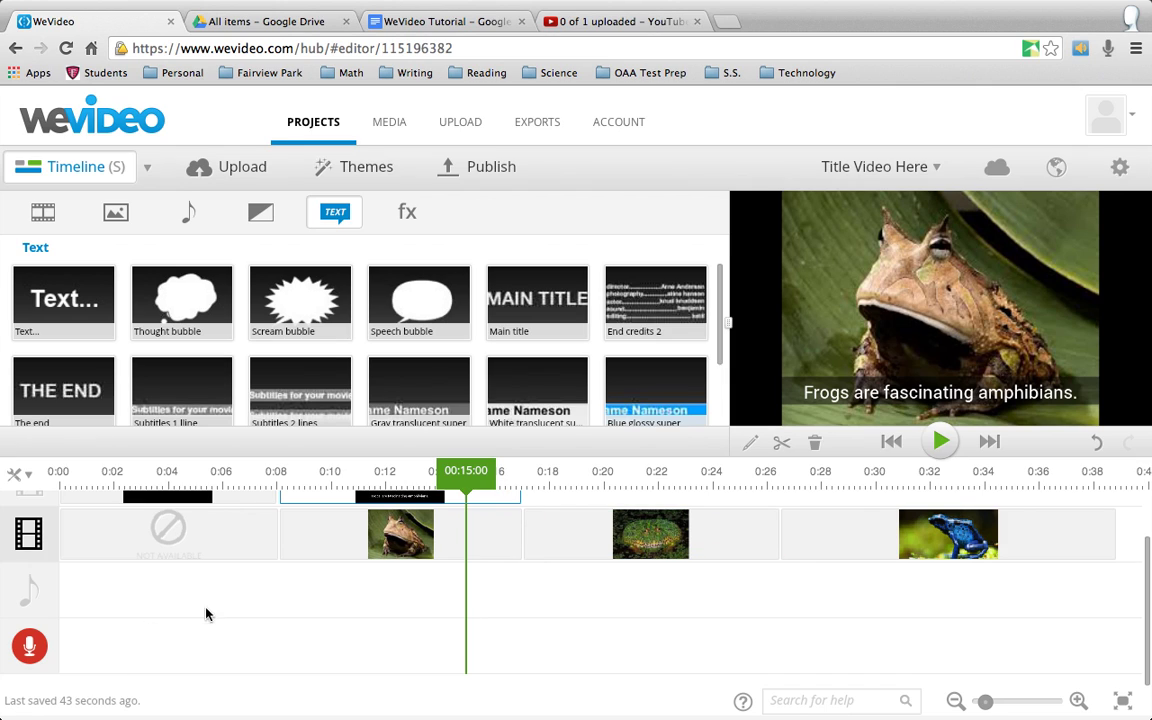
pyautogui.moveTo(466, 487); pyautogui.dragTo(59, 472)
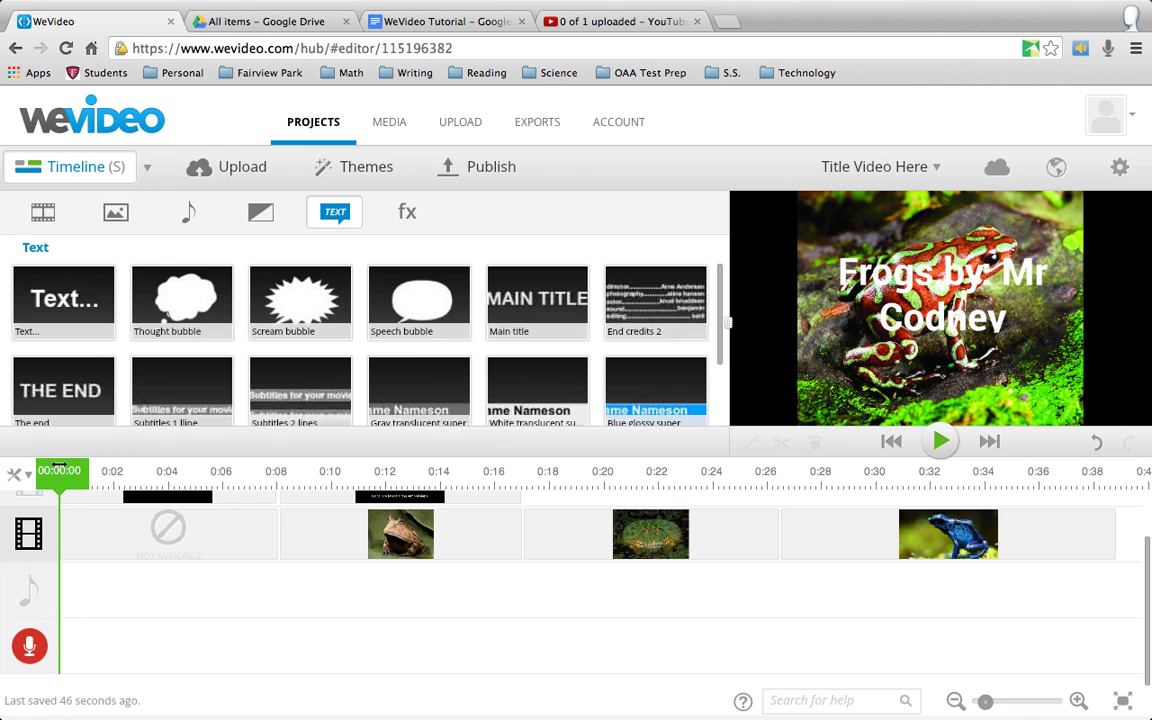
# Step: Grant WeVideo microphone access and begin recording the first voiceover
pyautogui.click(30, 642)
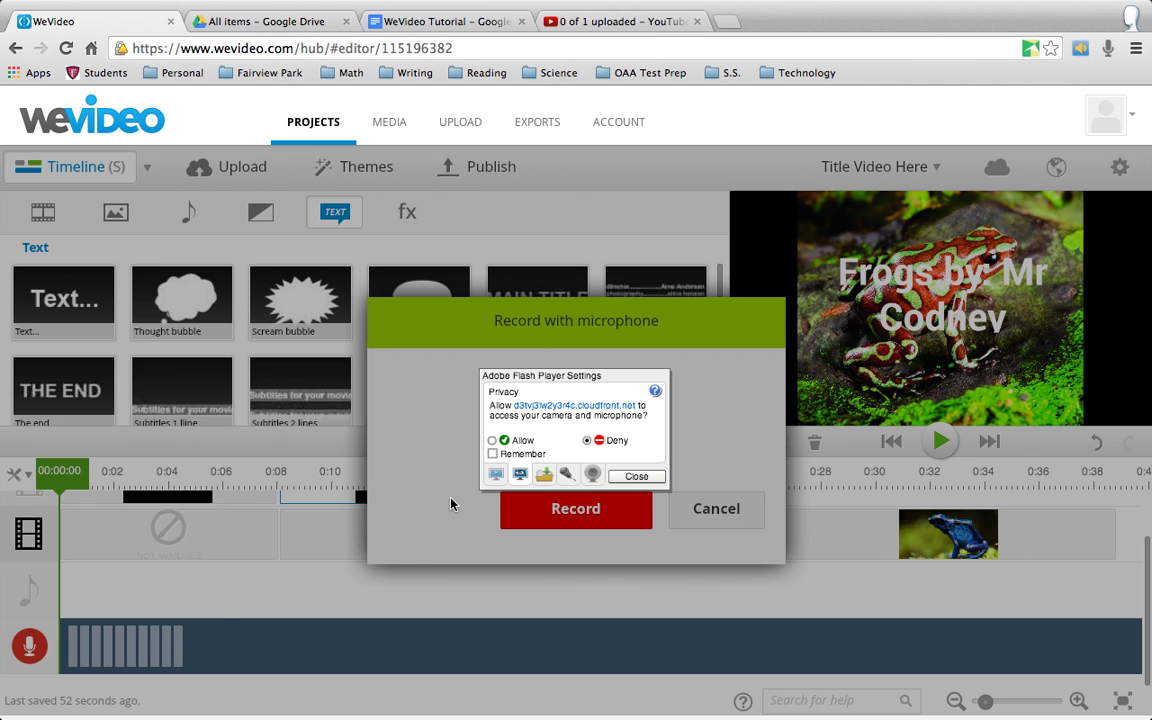
pyautogui.click(492, 441)
pyautogui.click(634, 476)
pyautogui.click(588, 510)
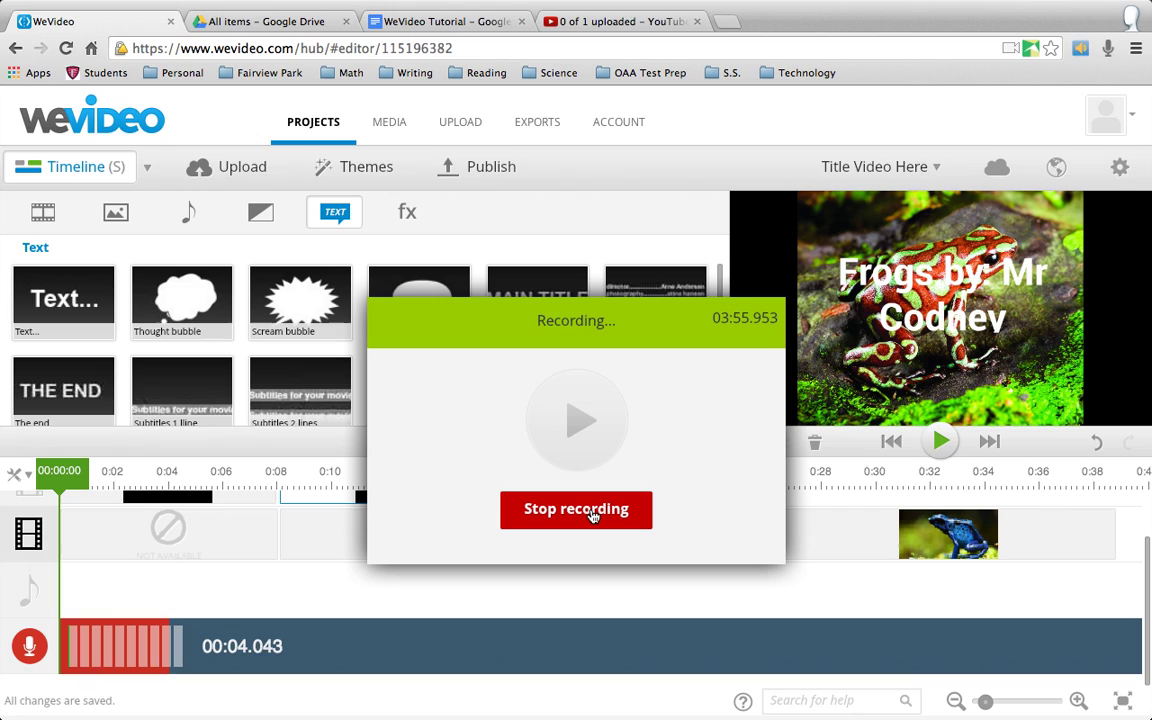
# Step: Retake the voiceover, save the two-second clip at the track start, and play it back
pyautogui.click(576, 509)
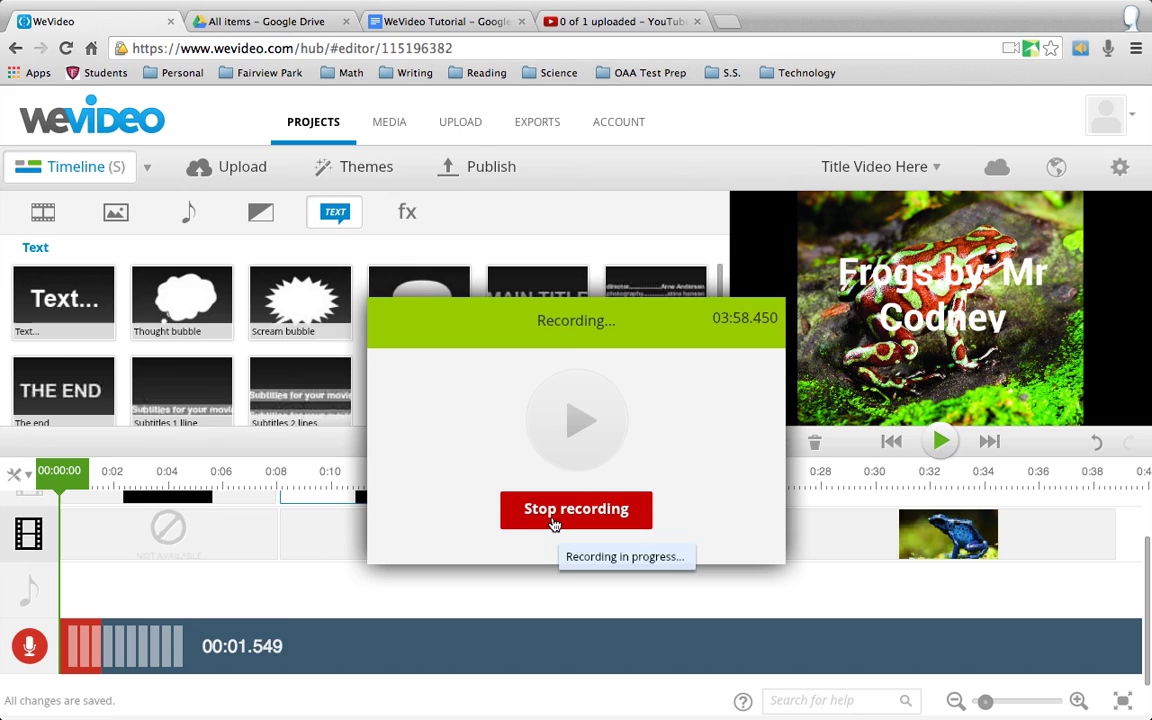
pyautogui.click(553, 523)
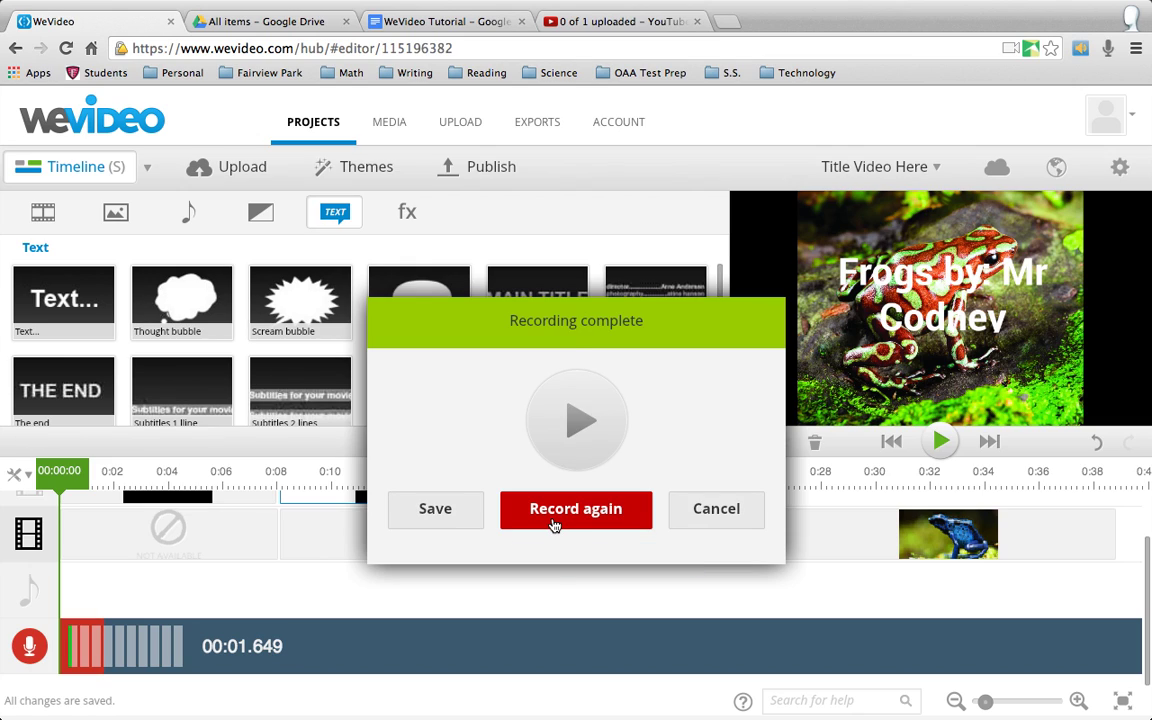
pyautogui.click(553, 523)
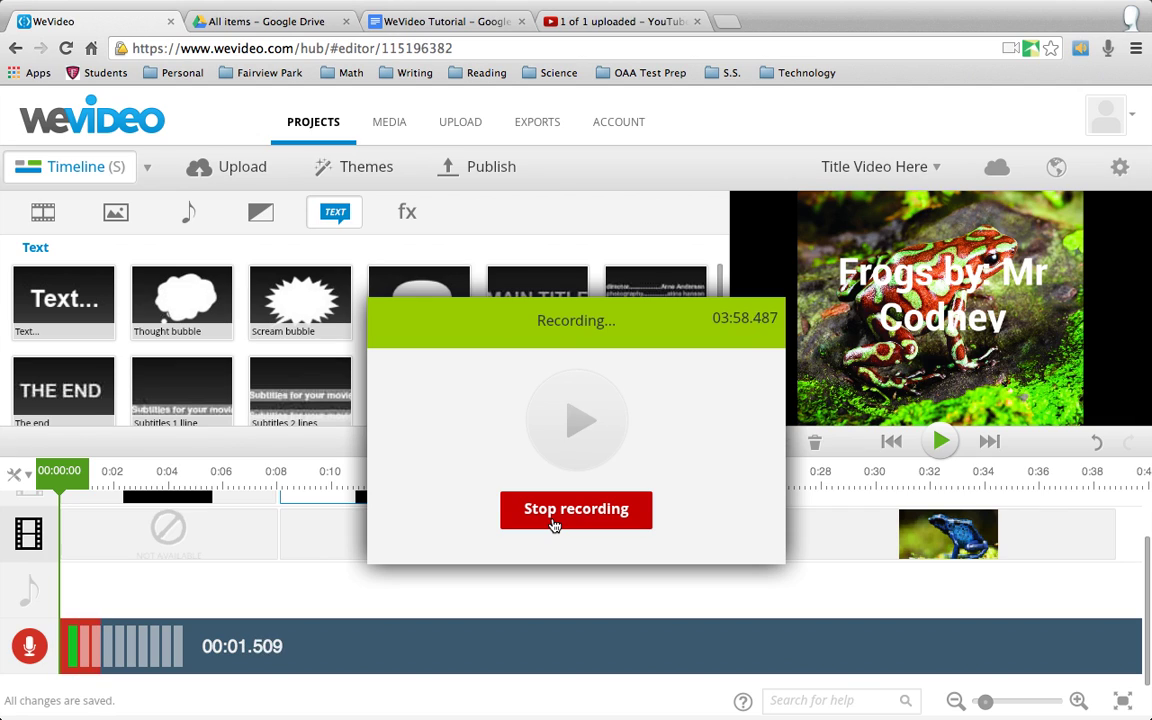
pyautogui.click(553, 525)
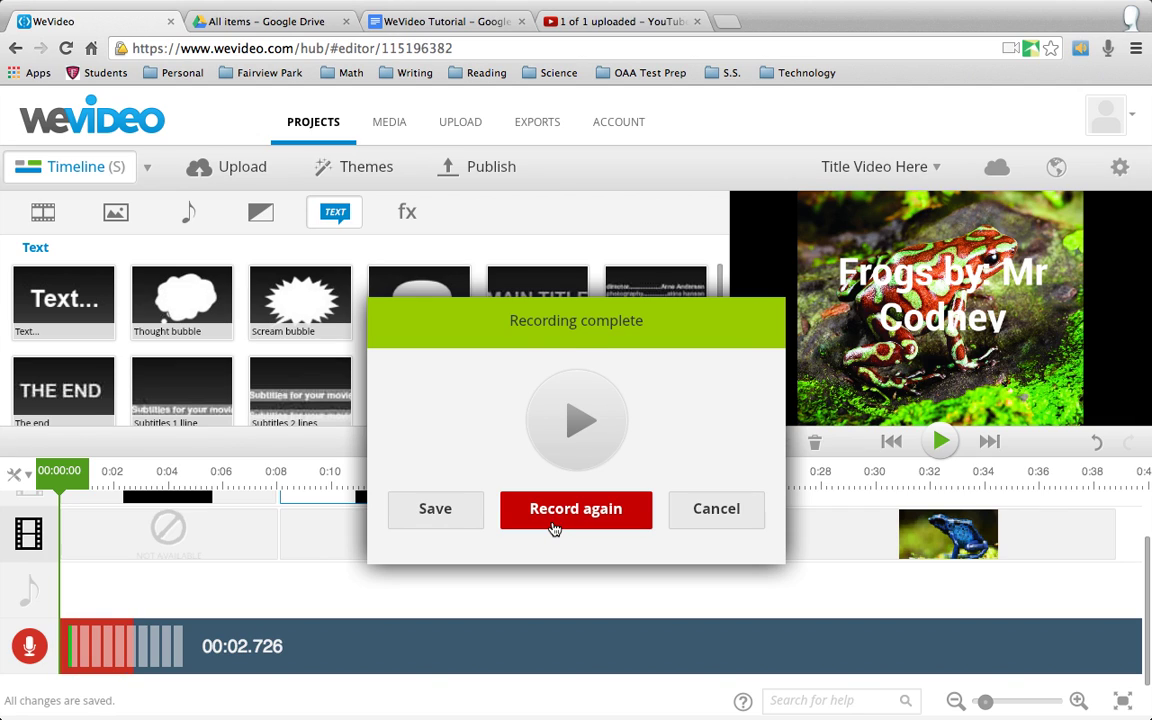
pyautogui.click(436, 512)
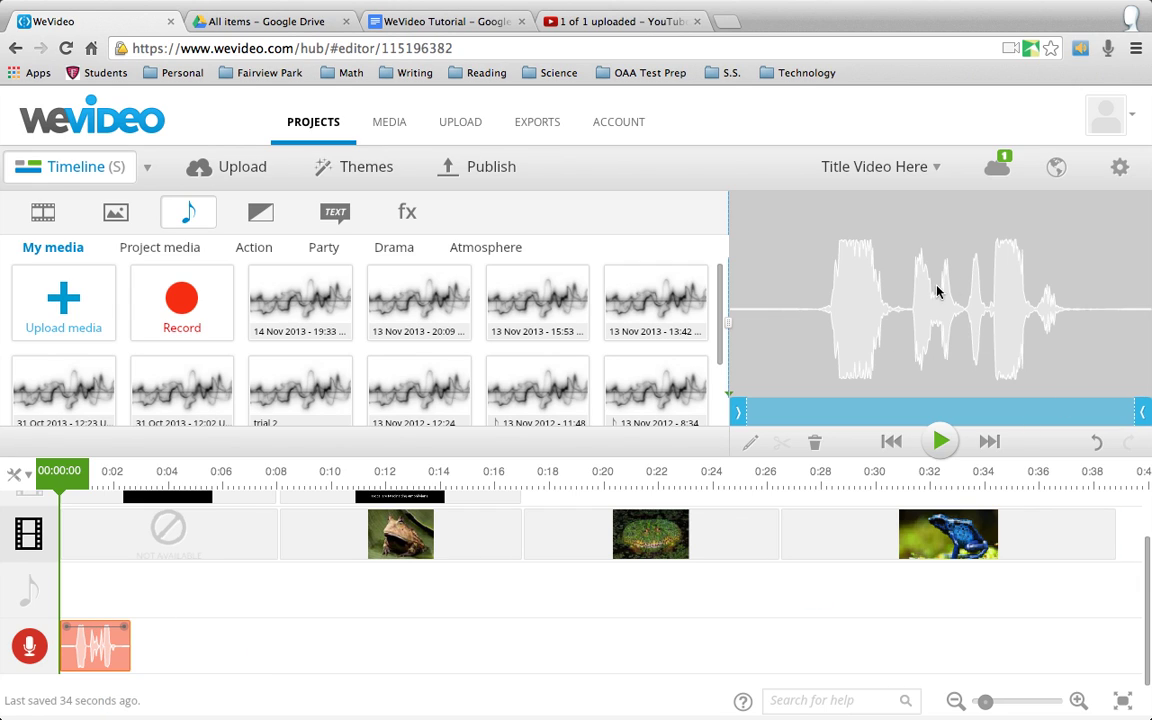
pyautogui.click(940, 440)
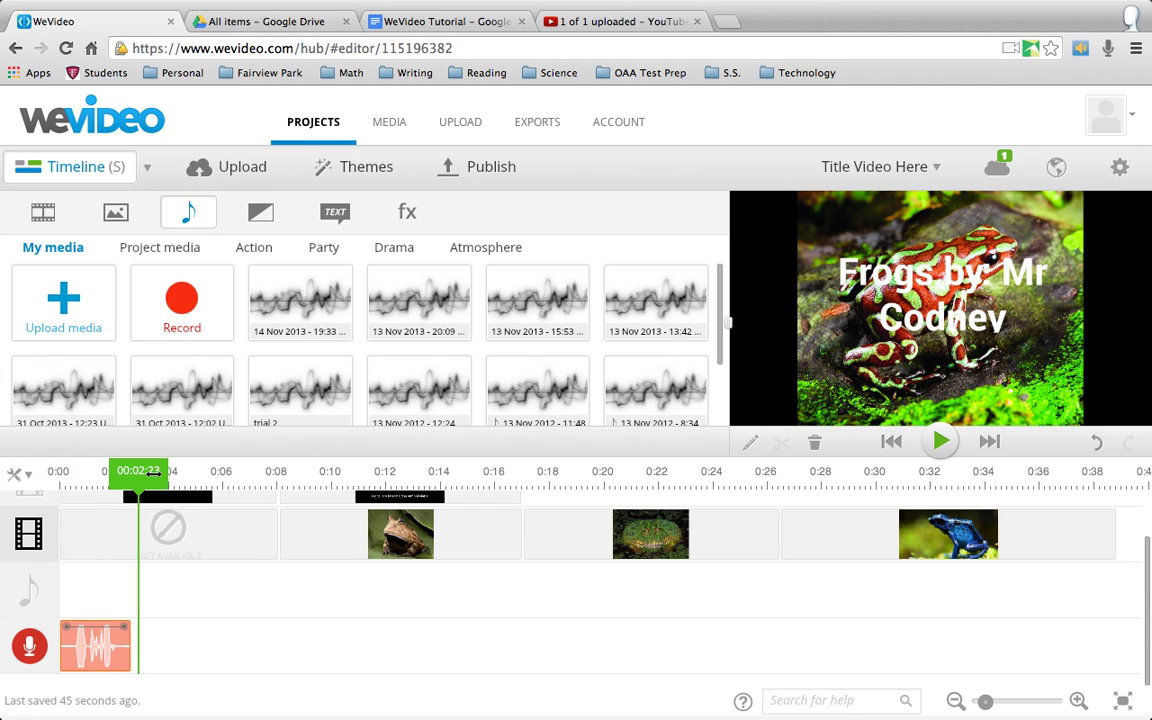
# Step: Record and save a four-second second voiceover at 0:08 under the horned frog picture
pyautogui.moveTo(152, 473); pyautogui.dragTo(283, 479)
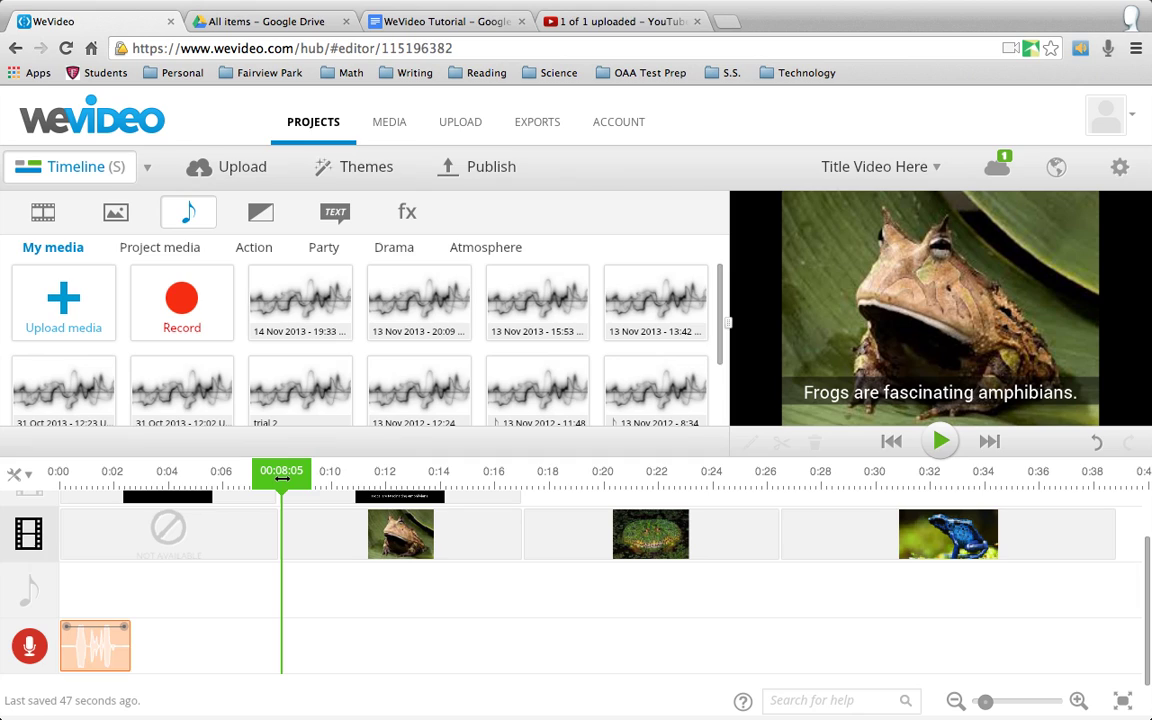
pyautogui.click(29, 647)
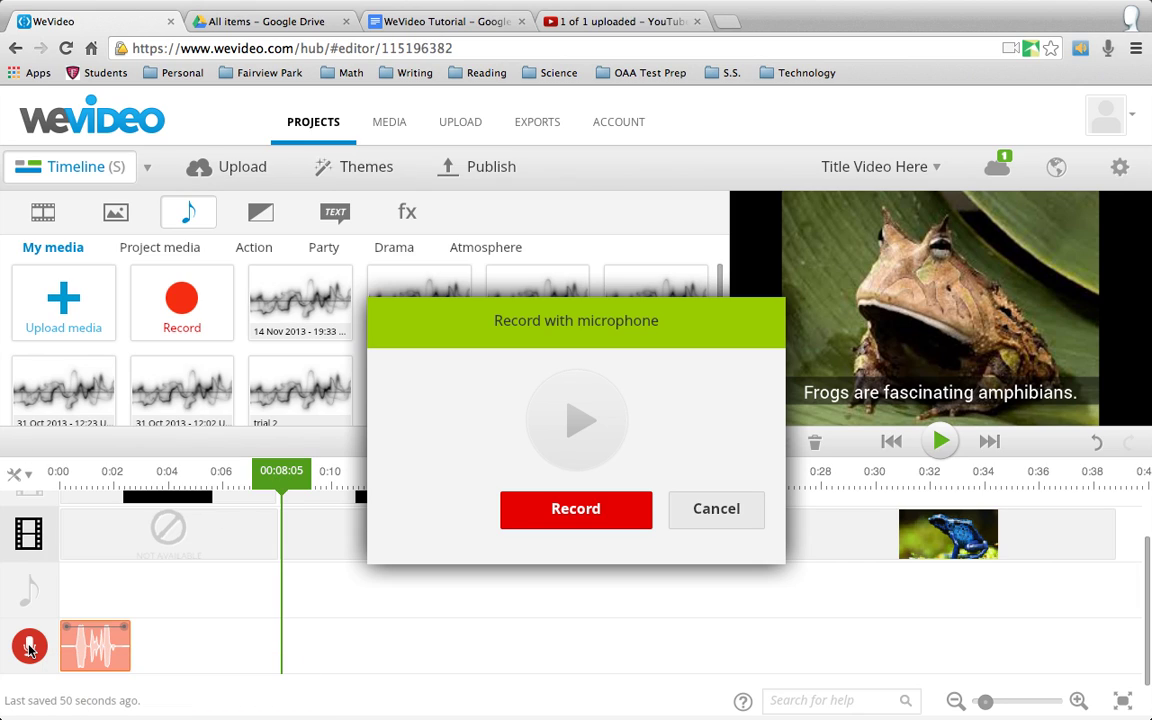
pyautogui.click(568, 512)
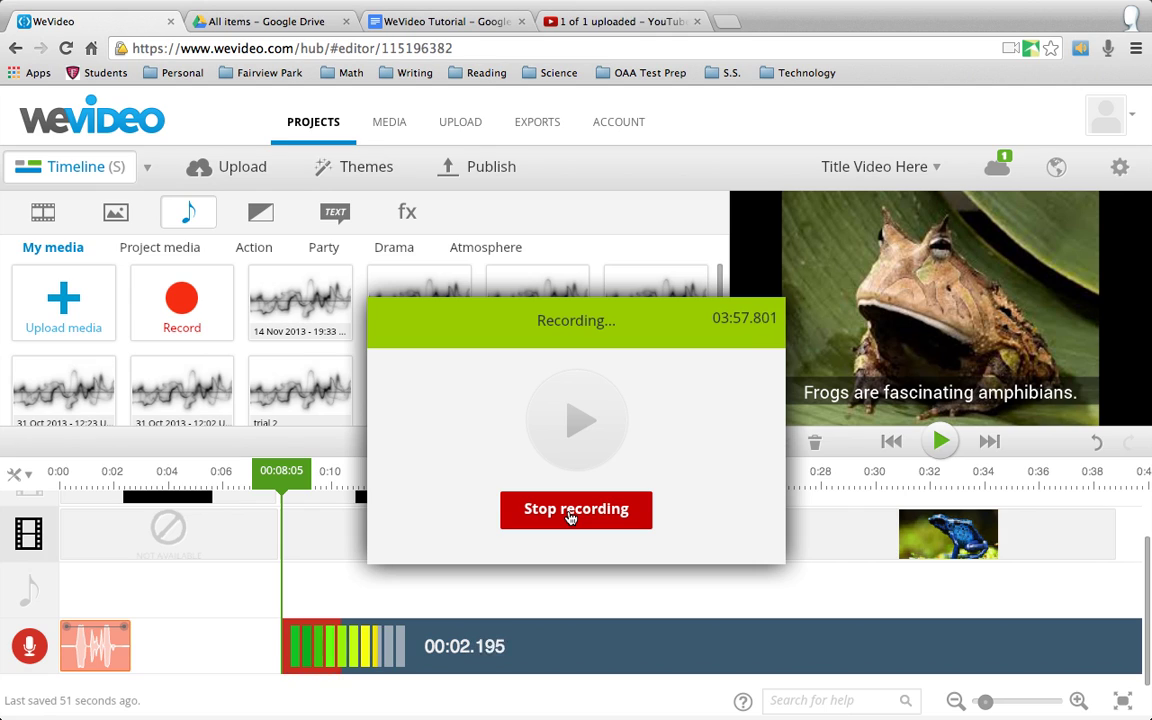
pyautogui.click(571, 516)
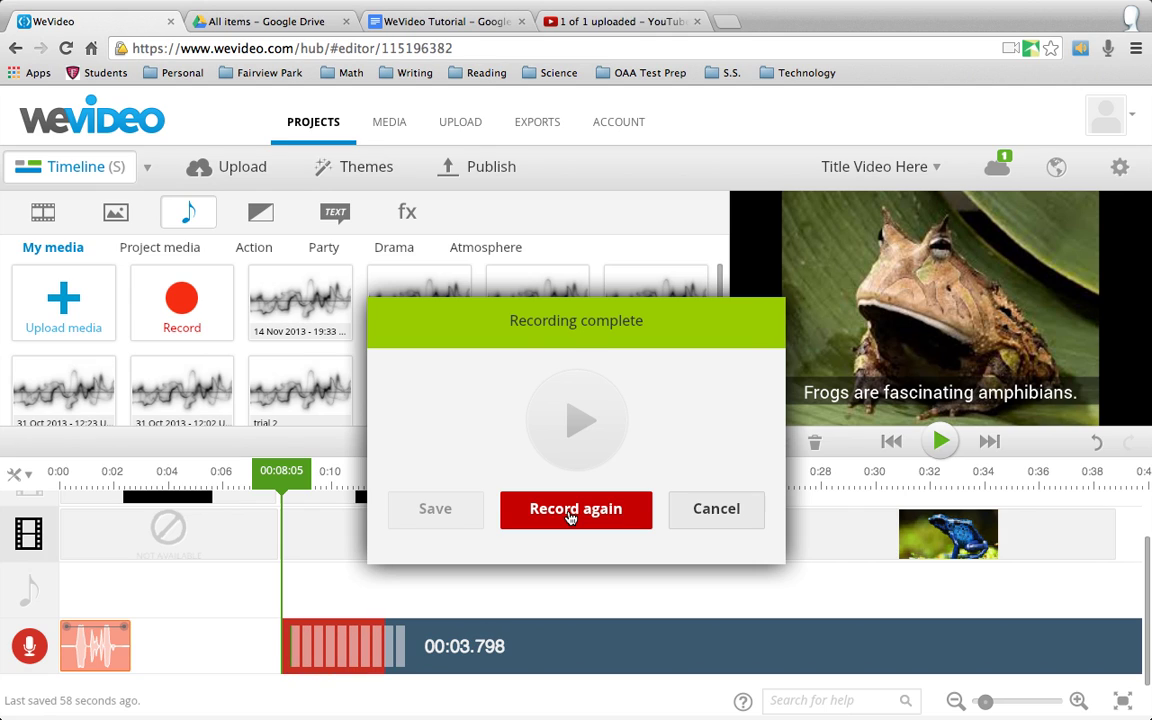
pyautogui.click(437, 512)
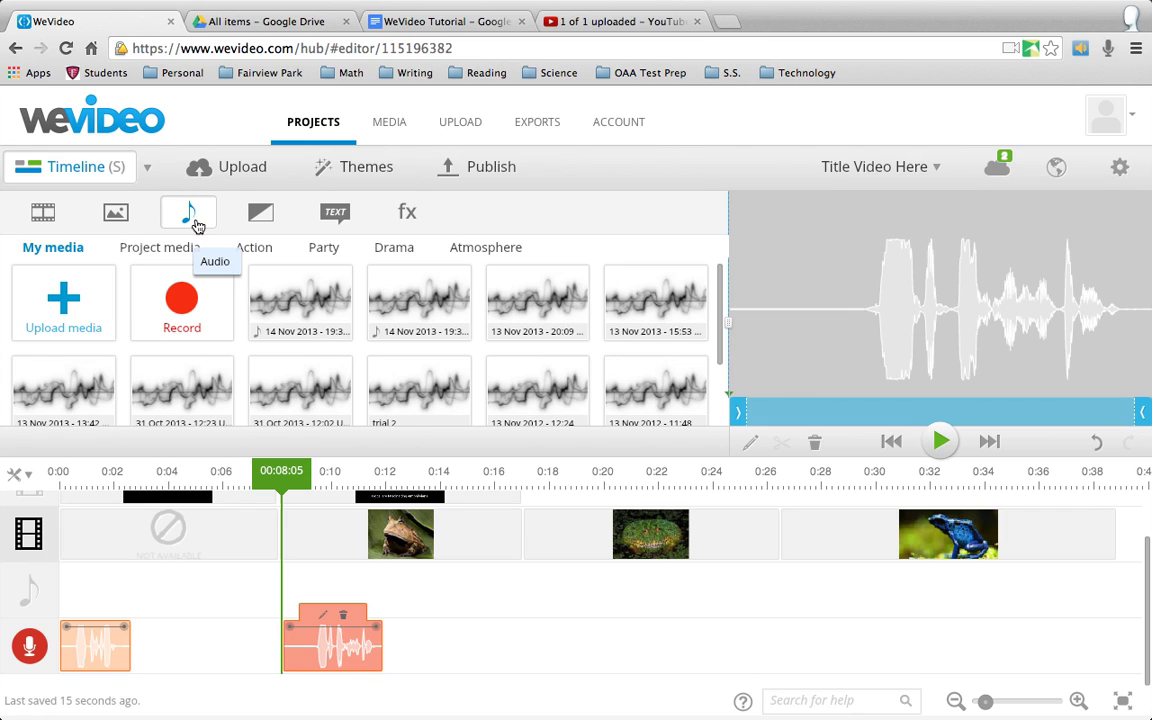
# Step: Browse the Action, Party, Drama and Atmosphere collections, preview 'Amour', and end on Action
pyautogui.click(159, 248)
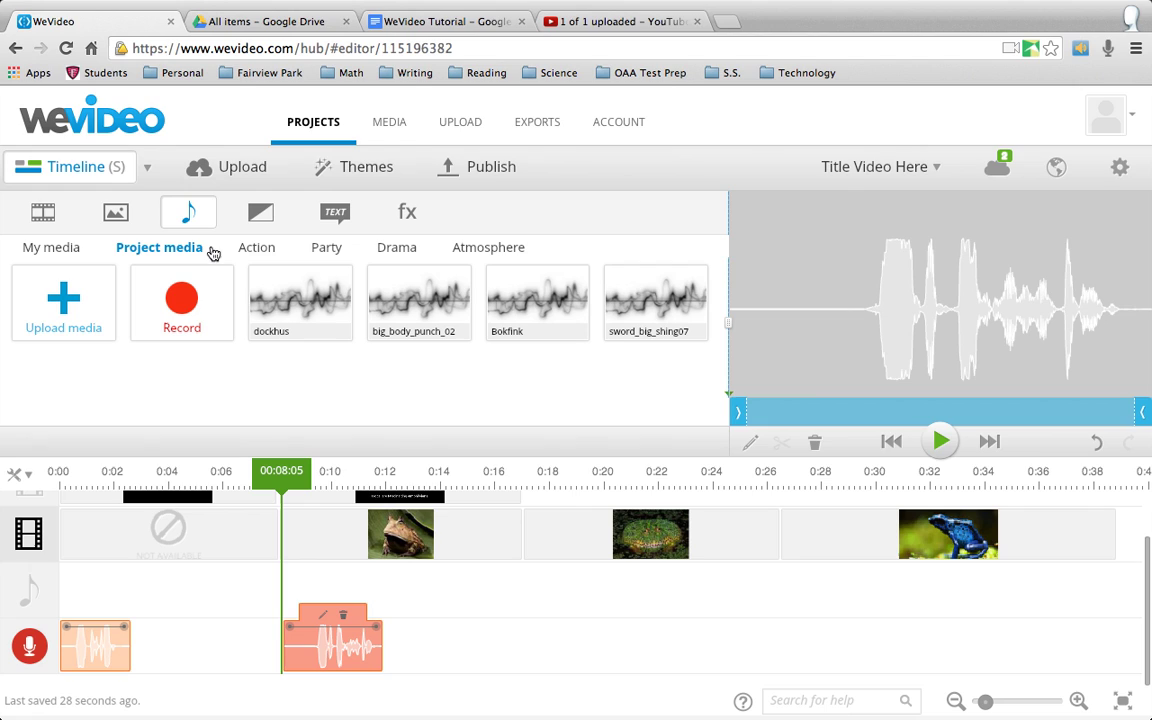
pyautogui.click(250, 250)
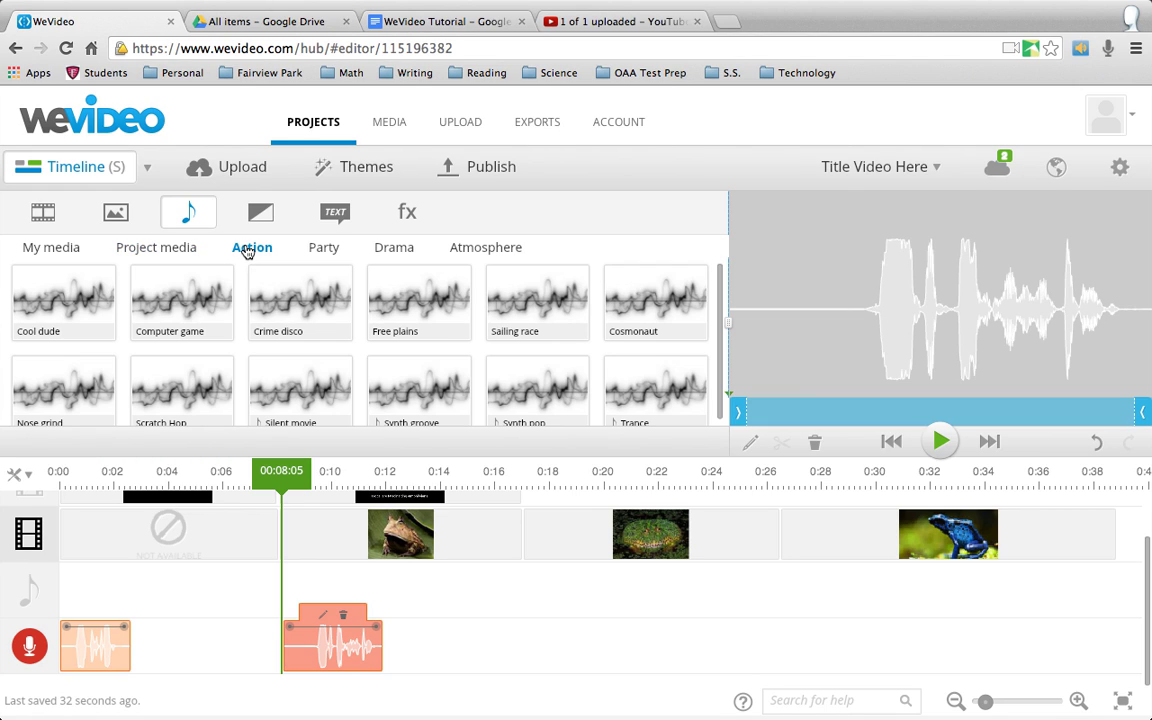
pyautogui.click(322, 250)
pyautogui.click(400, 254)
pyautogui.click(488, 255)
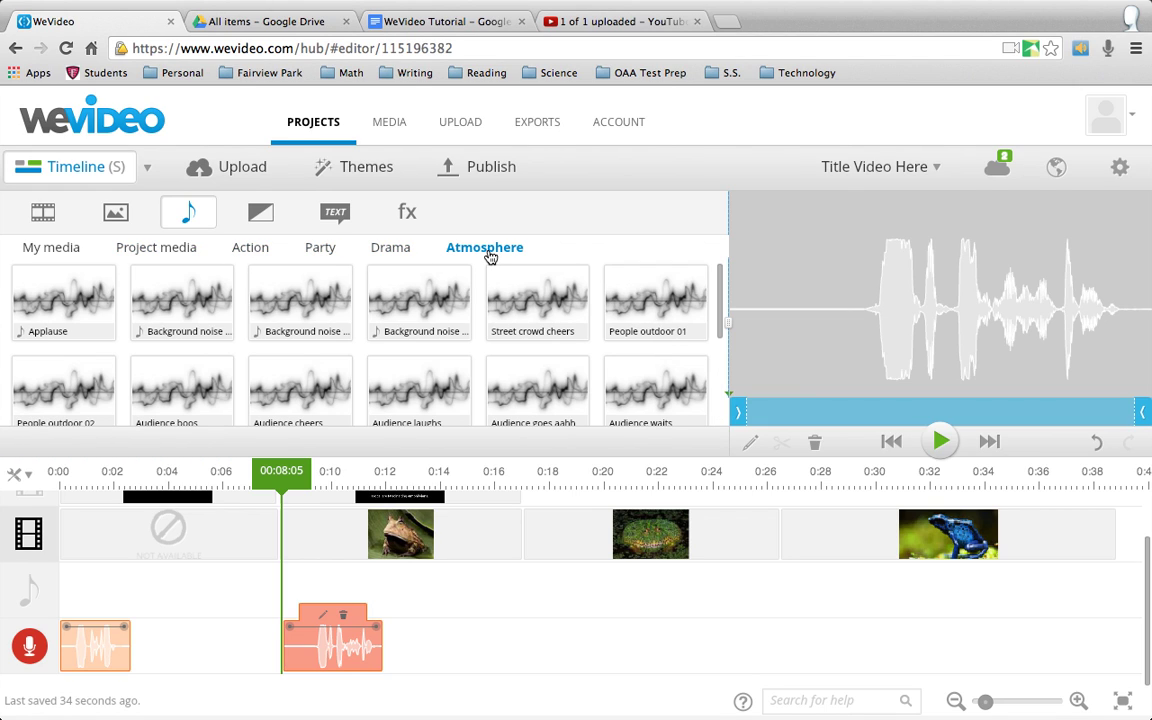
pyautogui.click(400, 256)
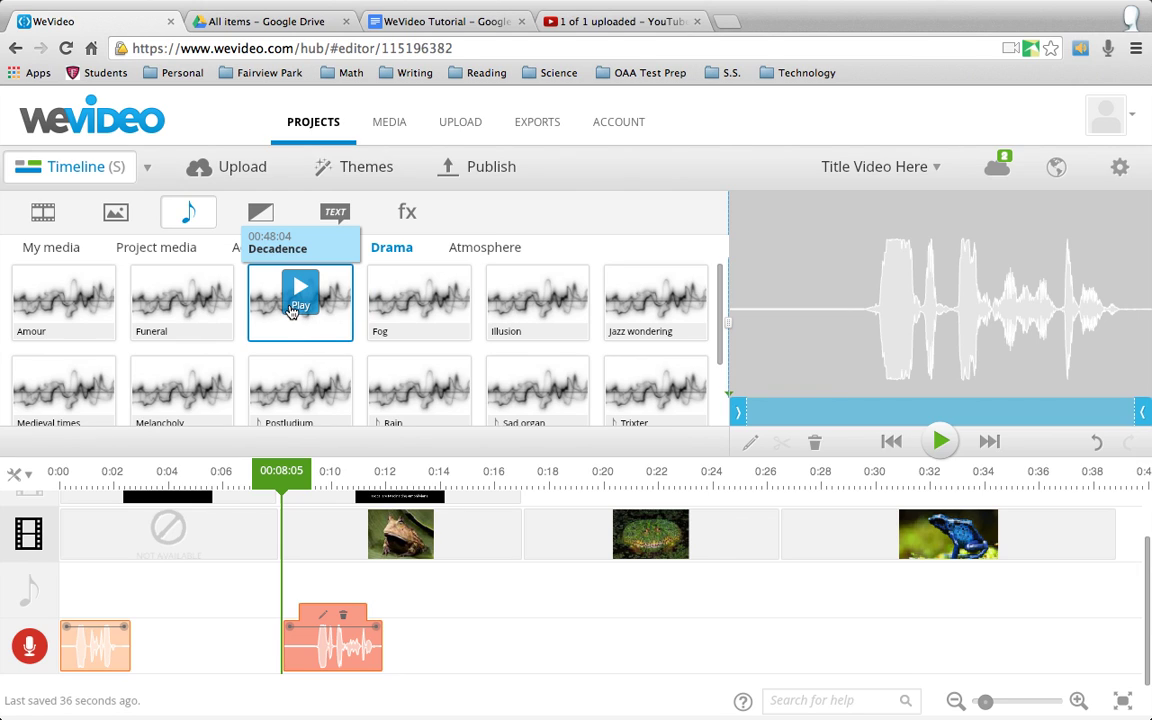
pyautogui.moveTo(63, 302)
pyautogui.click(72, 312)
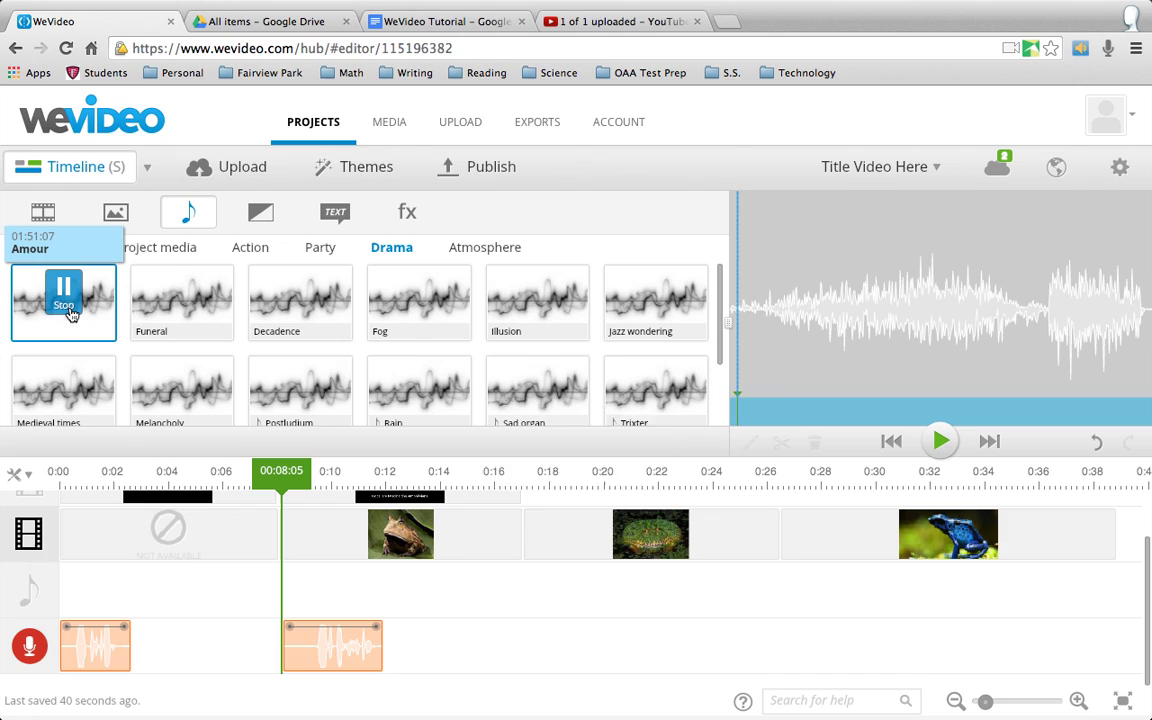
pyautogui.press('XF86AudioRaiseVolume')
pyautogui.click(253, 247)
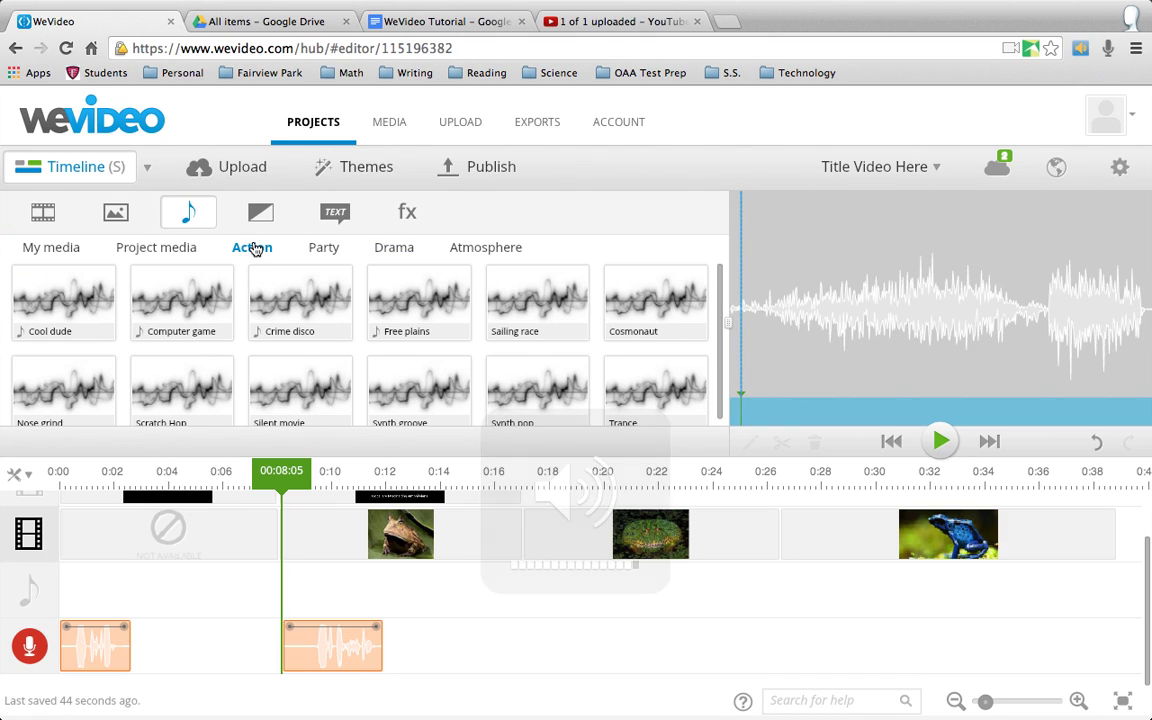
pyautogui.moveTo(419, 302)
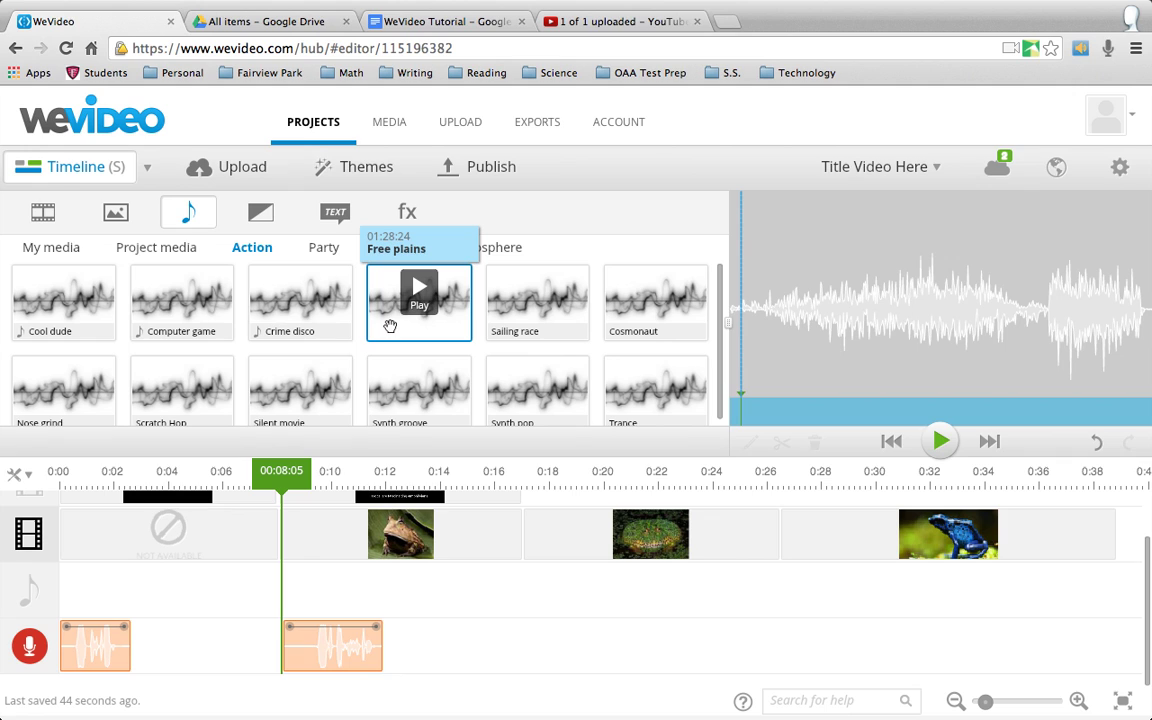
# Step: Add Free plains as full-length background music with Show clip volume enabled
pyautogui.moveTo(390, 327); pyautogui.dragTo(104, 604)
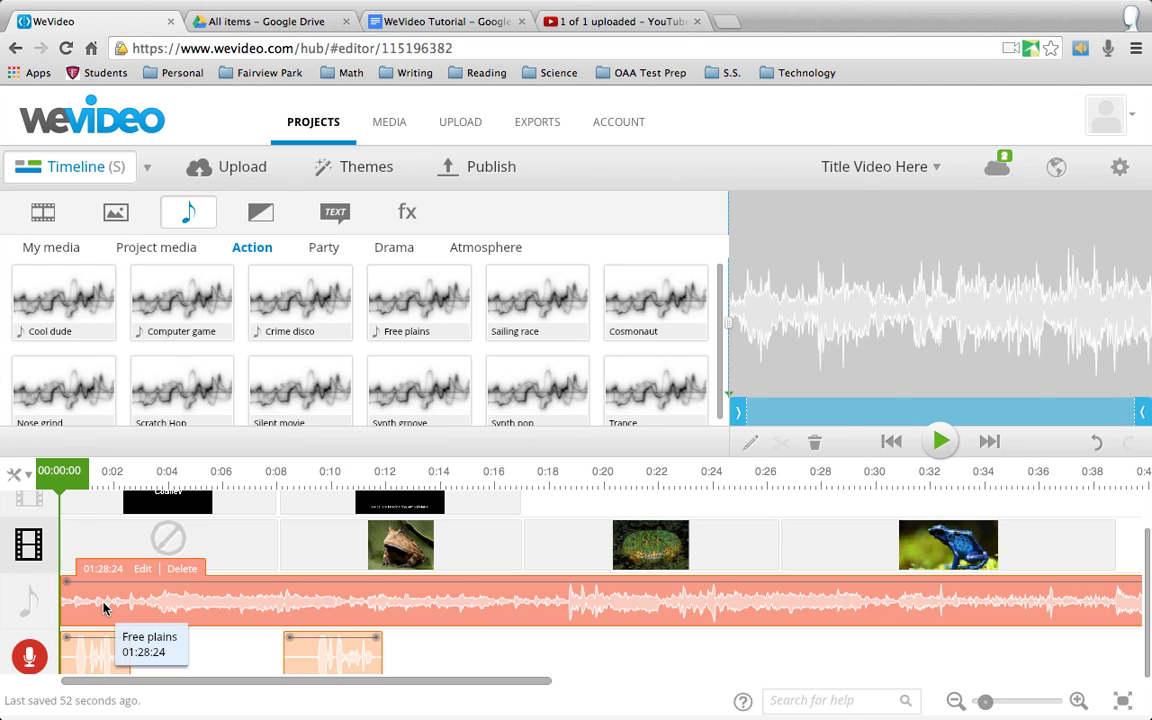
pyautogui.click(33, 480)
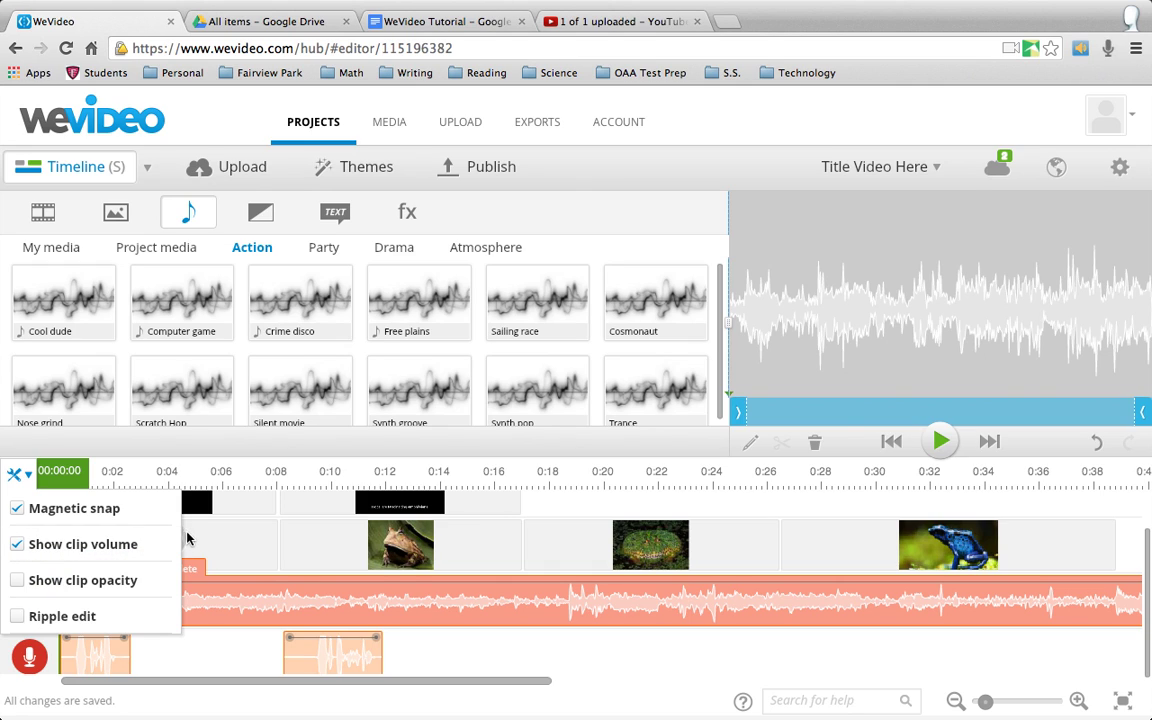
pyautogui.click(240, 655)
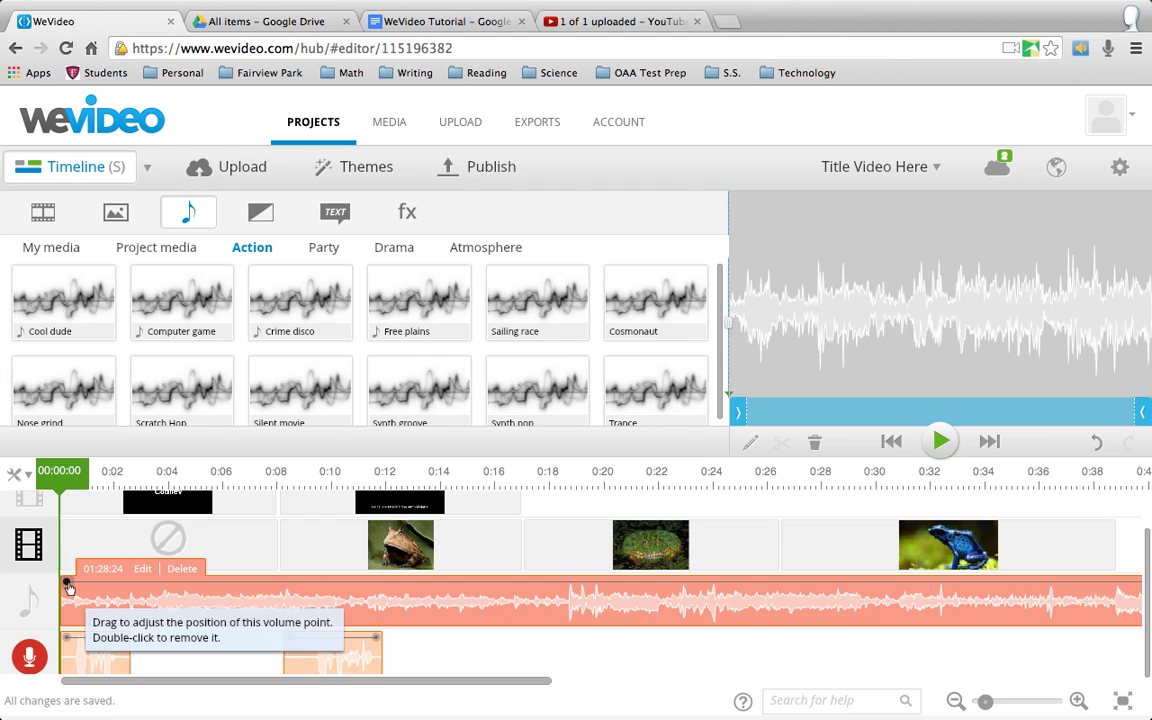
# Step: Set music volume points low under both voiceovers and high between and after them
pyautogui.moveTo(68, 588); pyautogui.dragTo(62, 613)
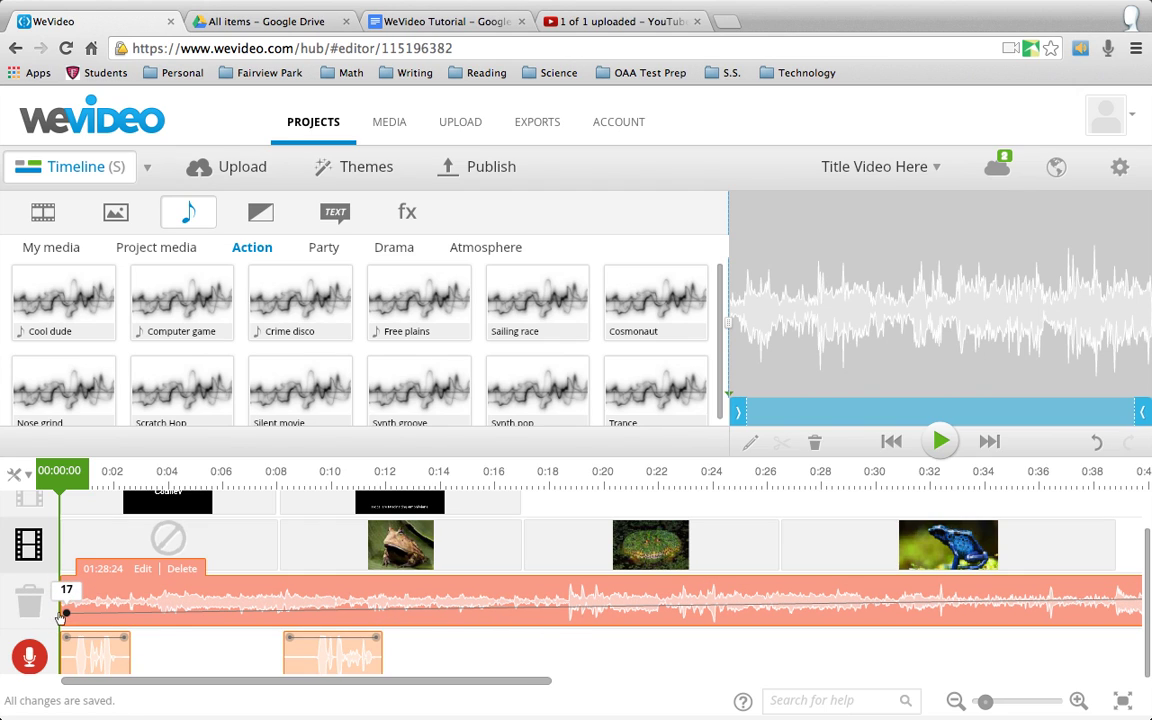
pyautogui.click(127, 614)
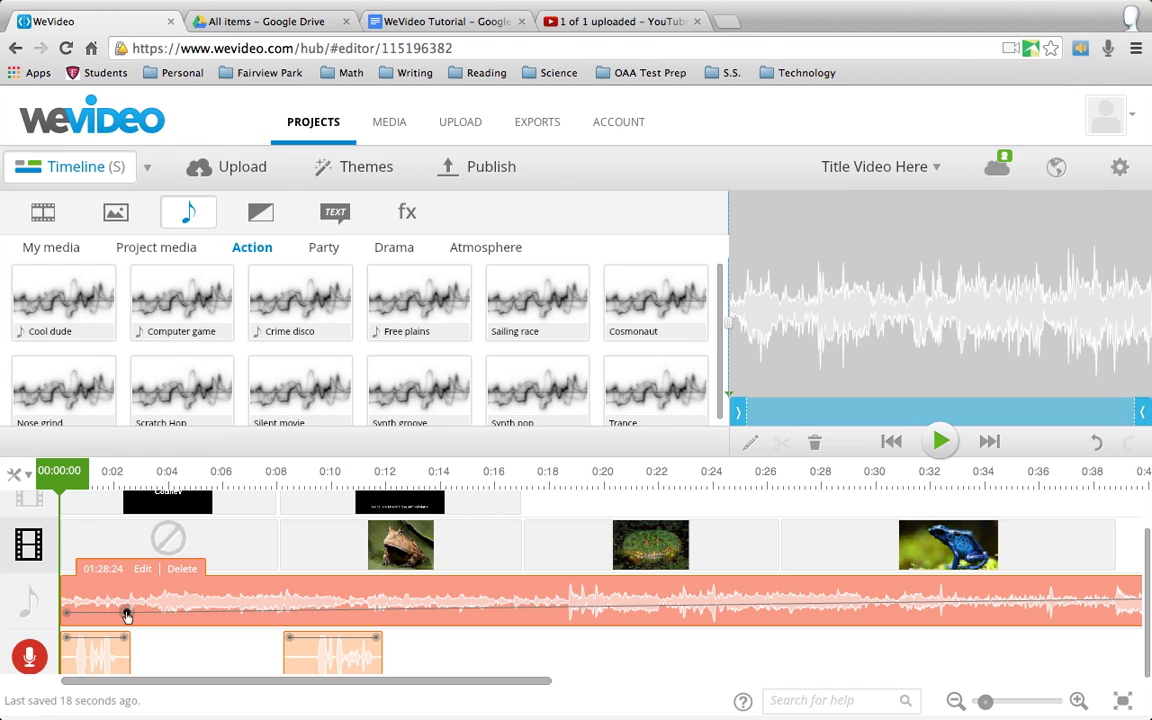
pyautogui.click(137, 614)
pyautogui.moveTo(137, 614); pyautogui.dragTo(138, 590)
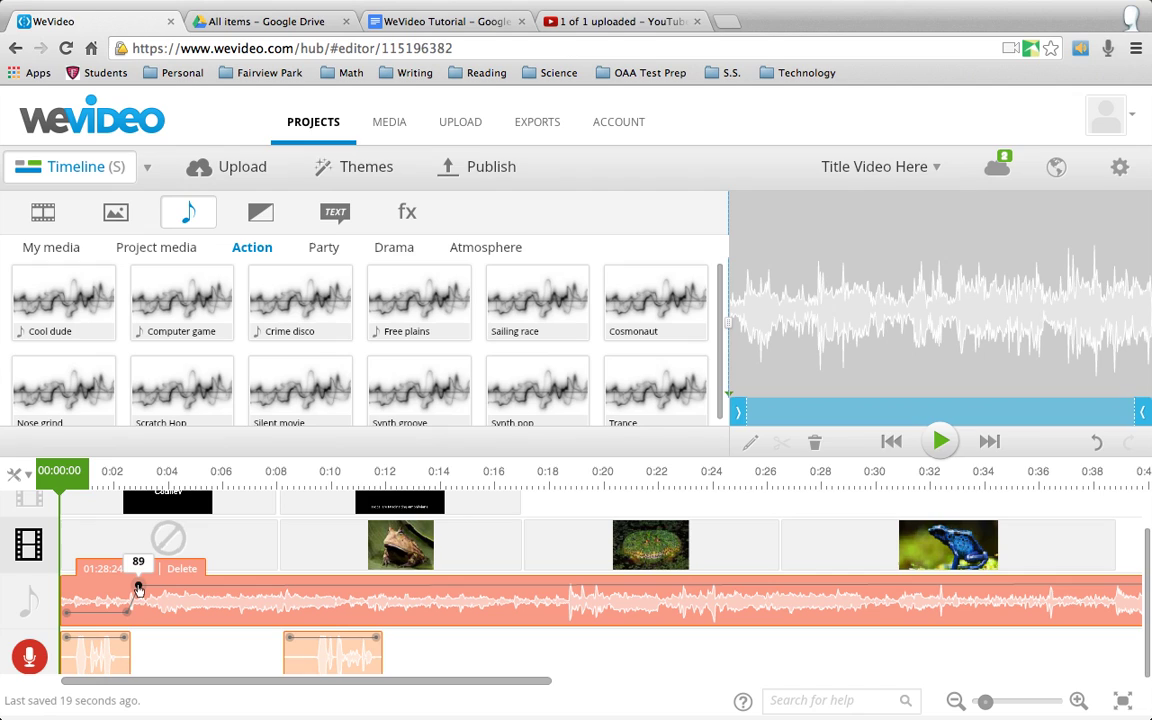
pyautogui.click(270, 587)
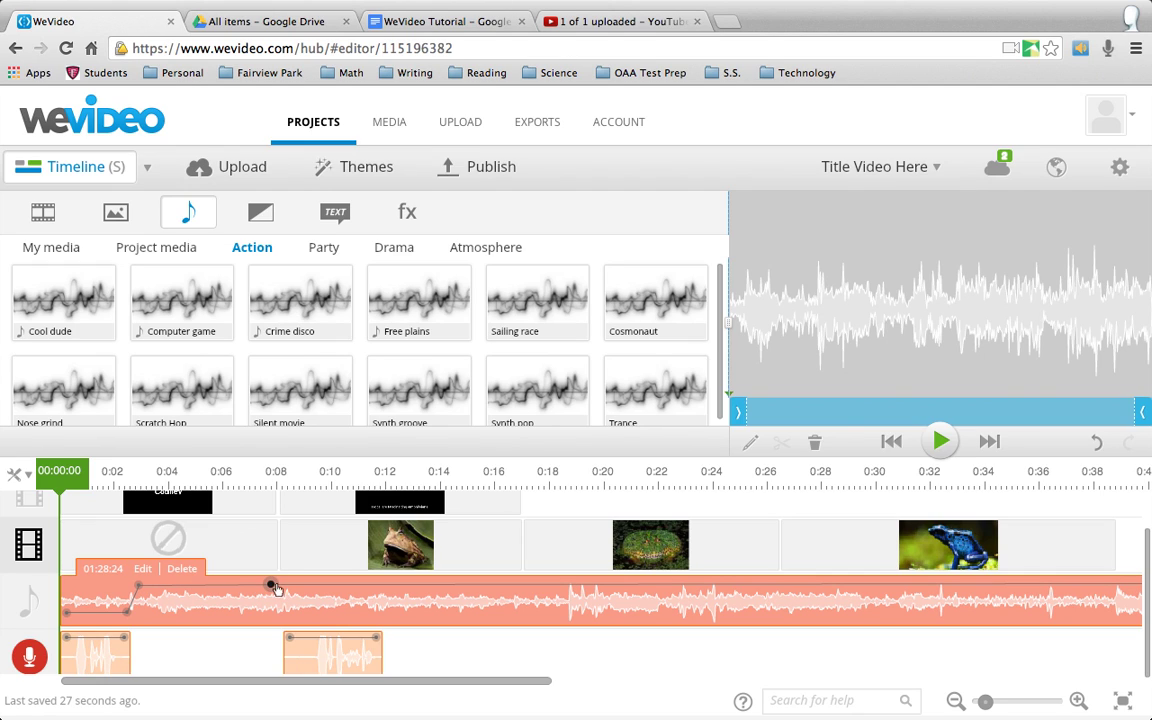
pyautogui.moveTo(283, 589); pyautogui.dragTo(285, 618)
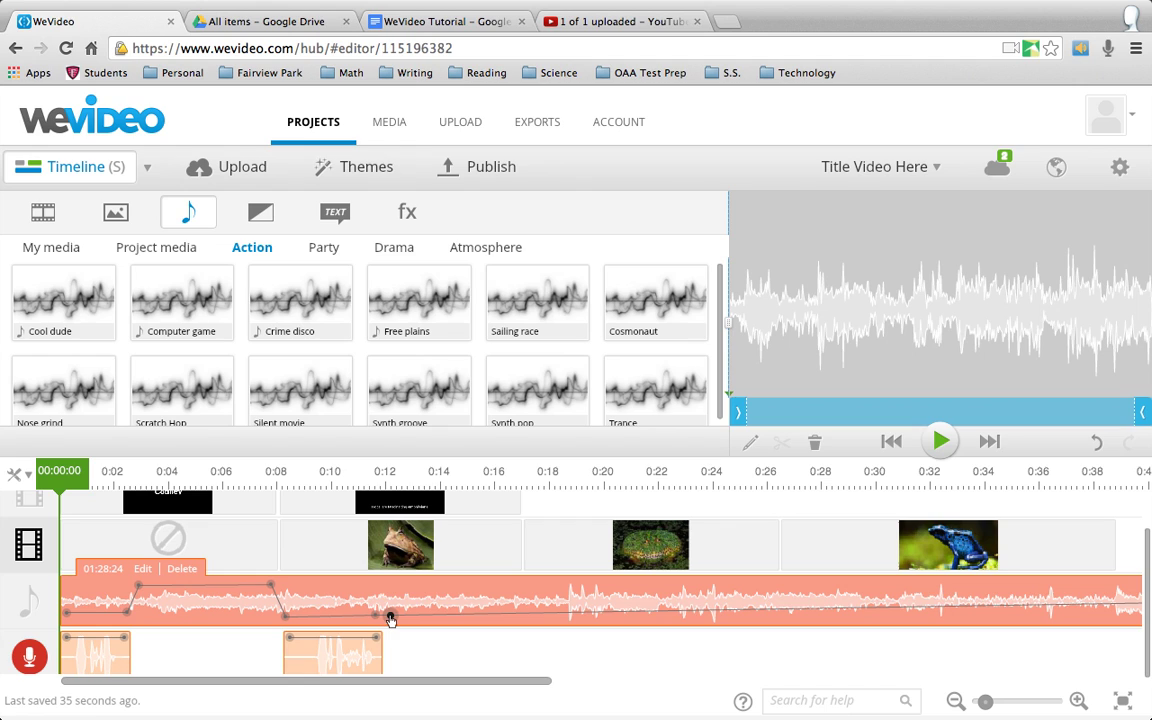
pyautogui.moveTo(391, 619); pyautogui.dragTo(390, 582)
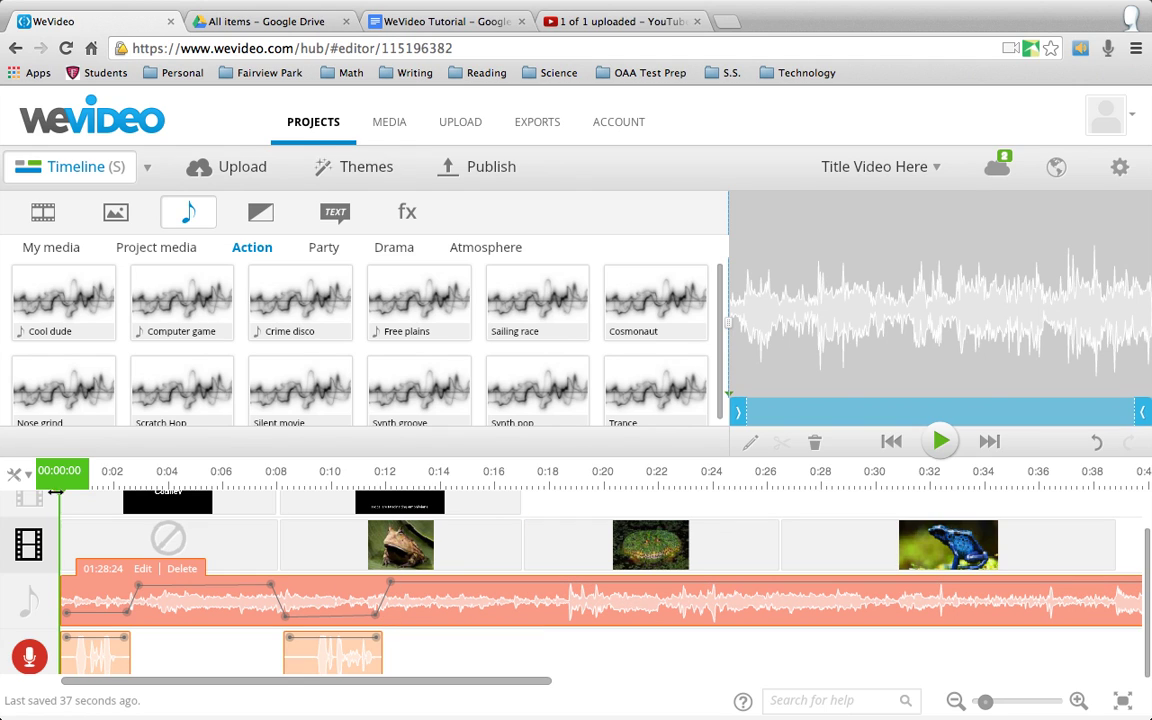
pyautogui.press('XF86AudioRaiseVolume')
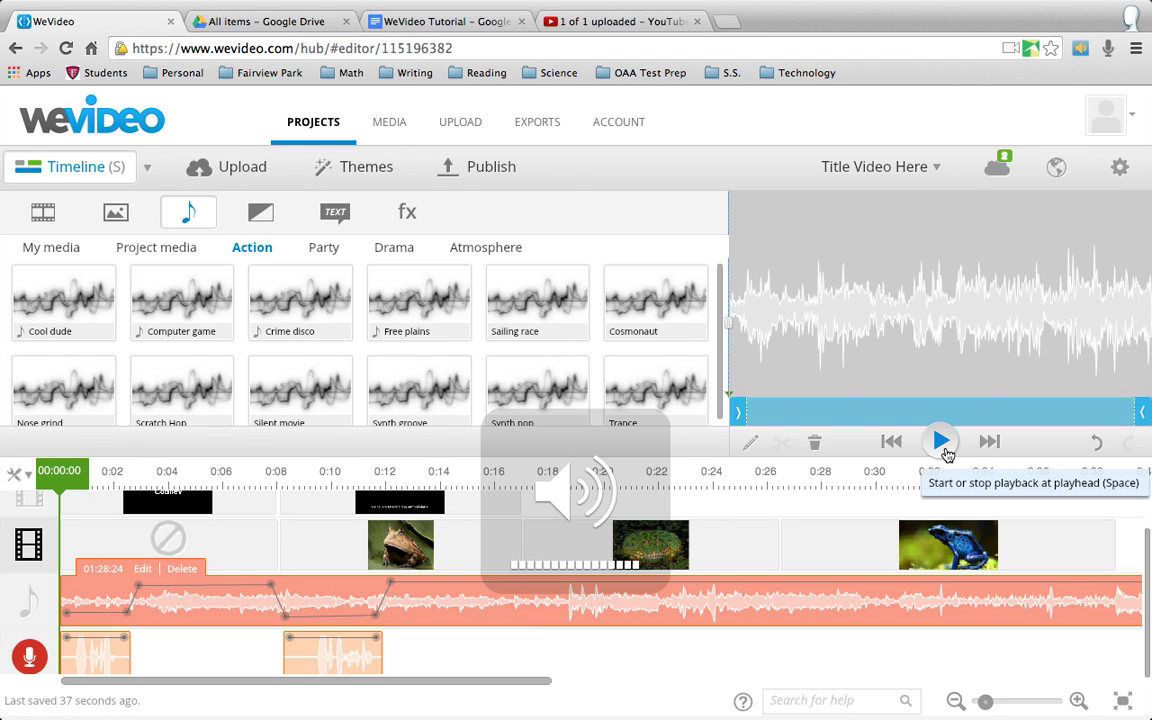
pyautogui.click(945, 450)
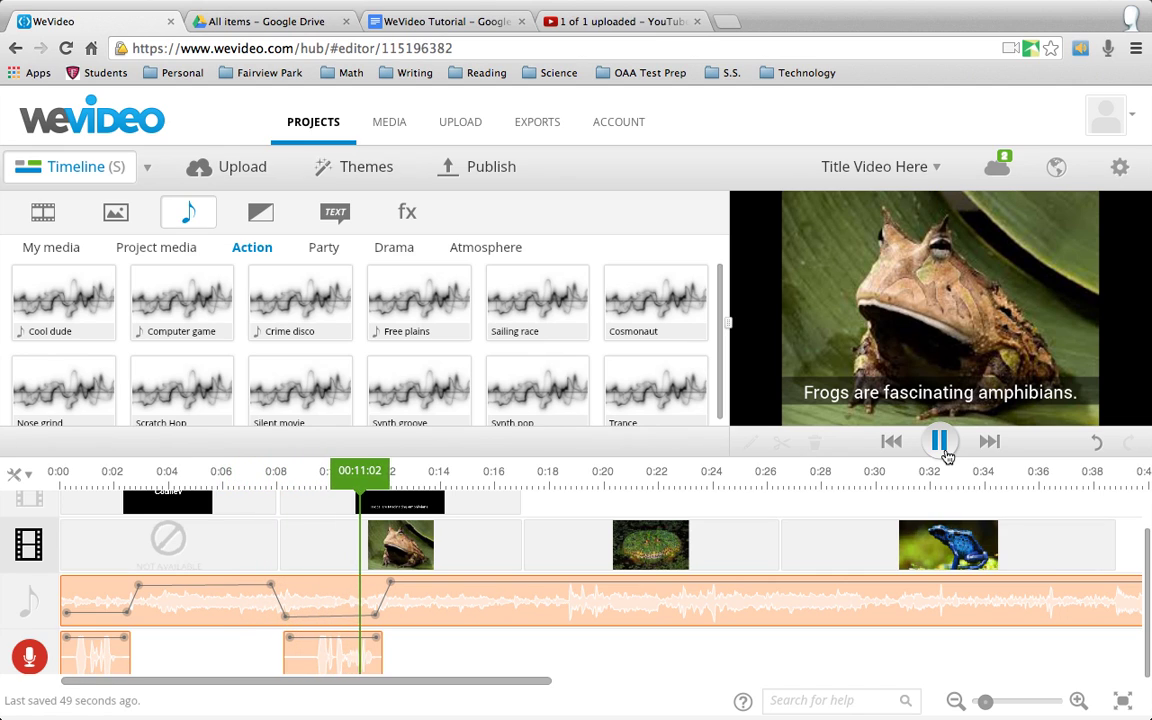
pyautogui.click(336, 600)
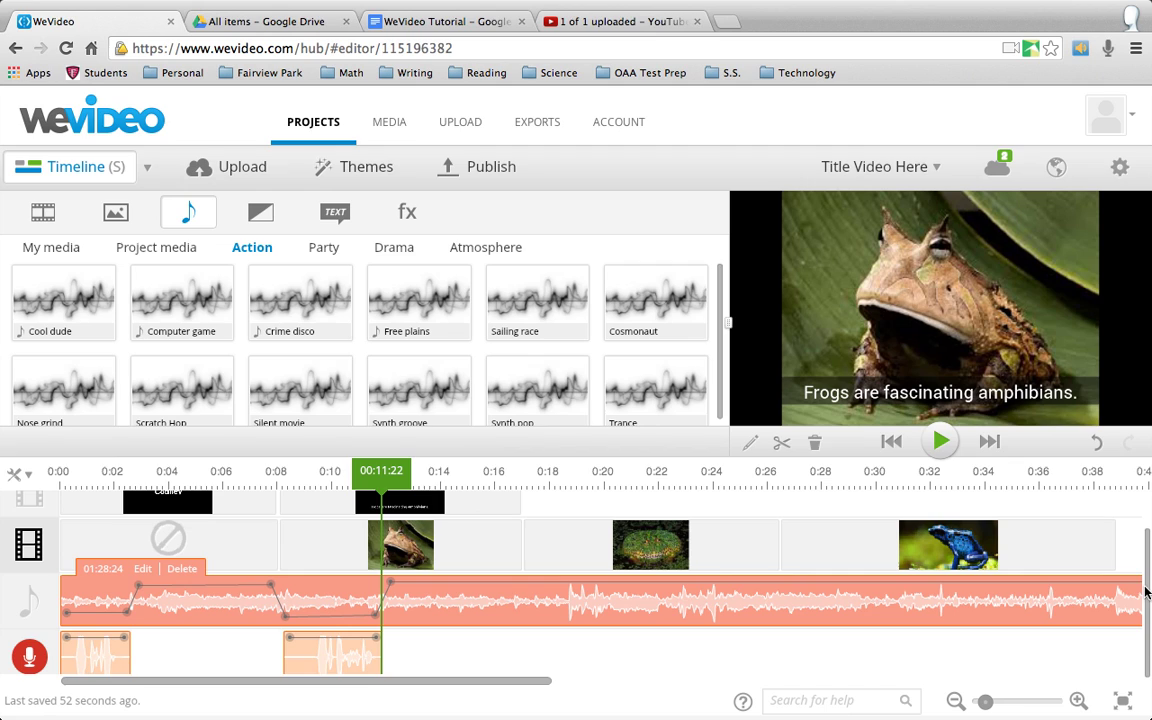
# Step: Place a Cross blur transition before the horned-frog clip at about 0:07 and preview it
pyautogui.scroll(3, 1148, 551)
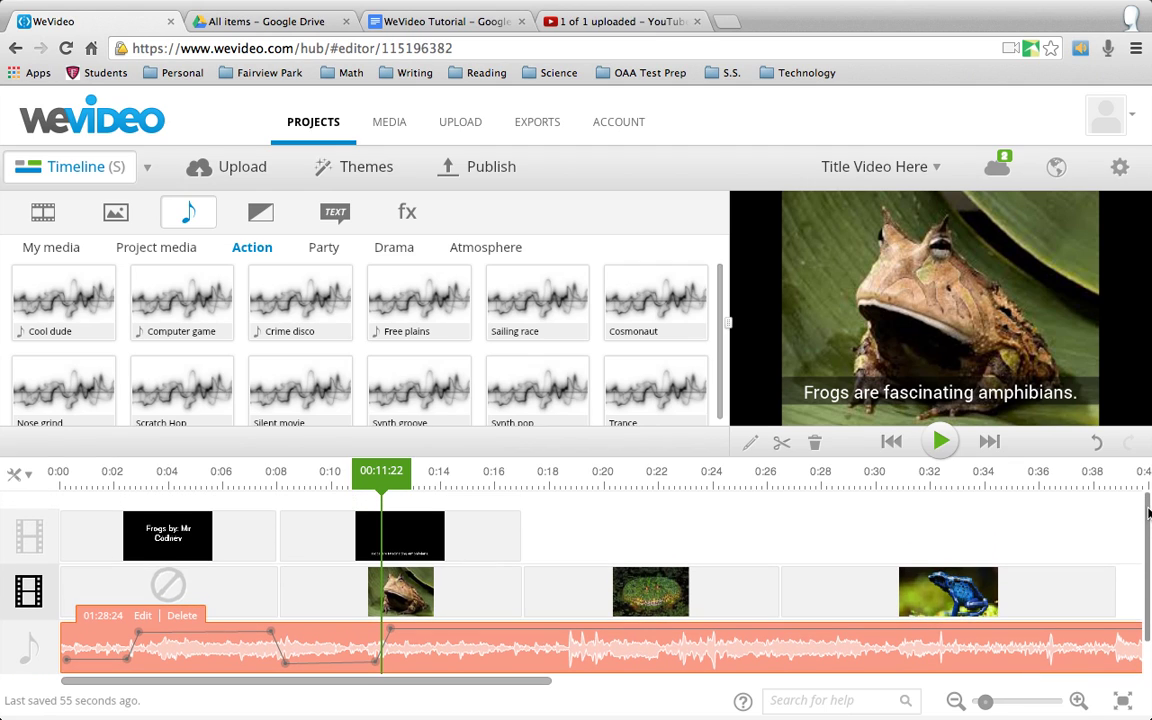
pyautogui.click(262, 215)
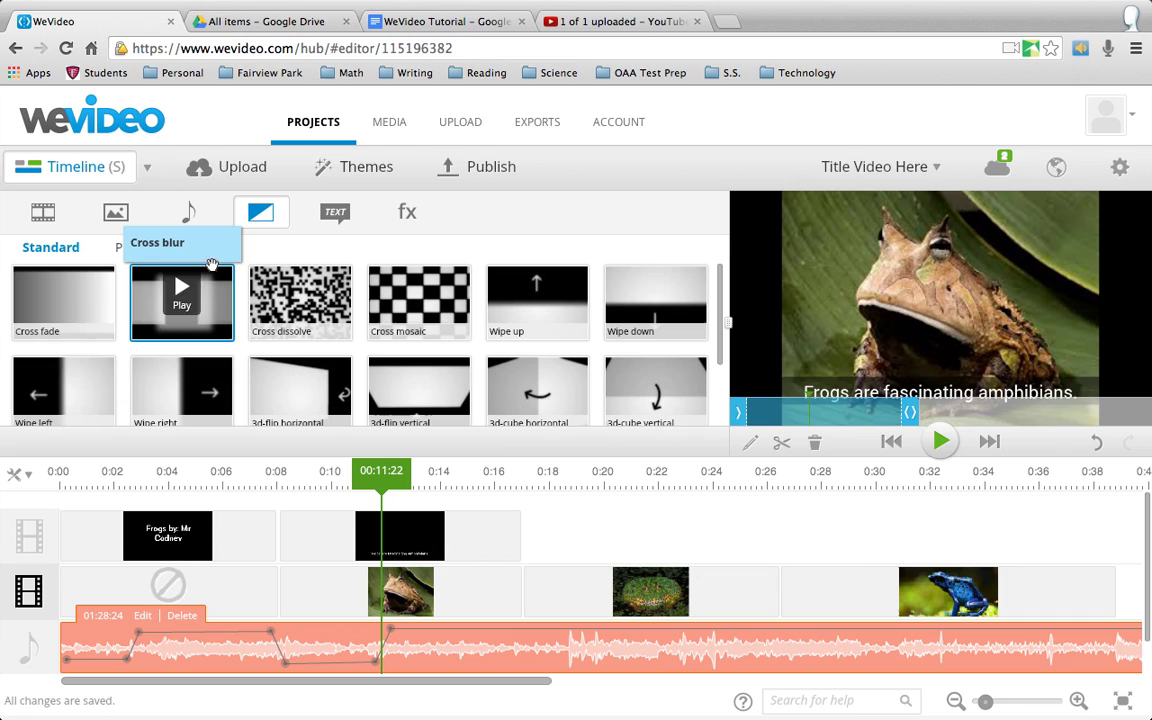
pyautogui.moveTo(182, 300)
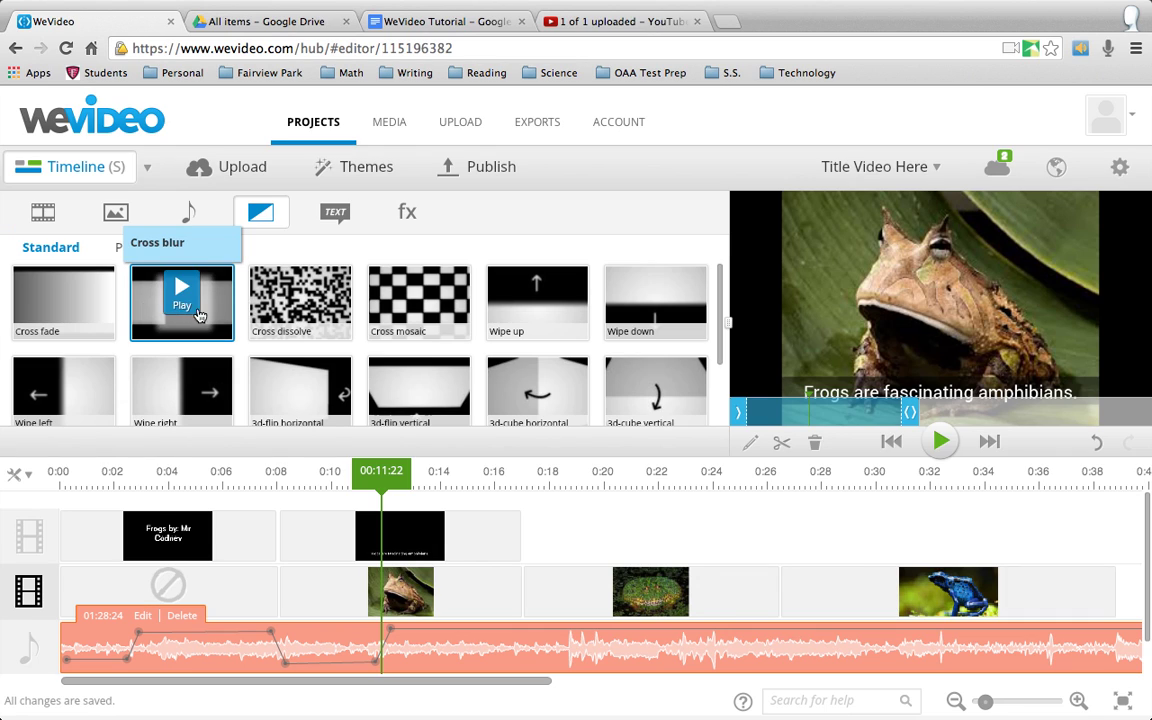
pyautogui.moveTo(140, 316); pyautogui.dragTo(324, 588)
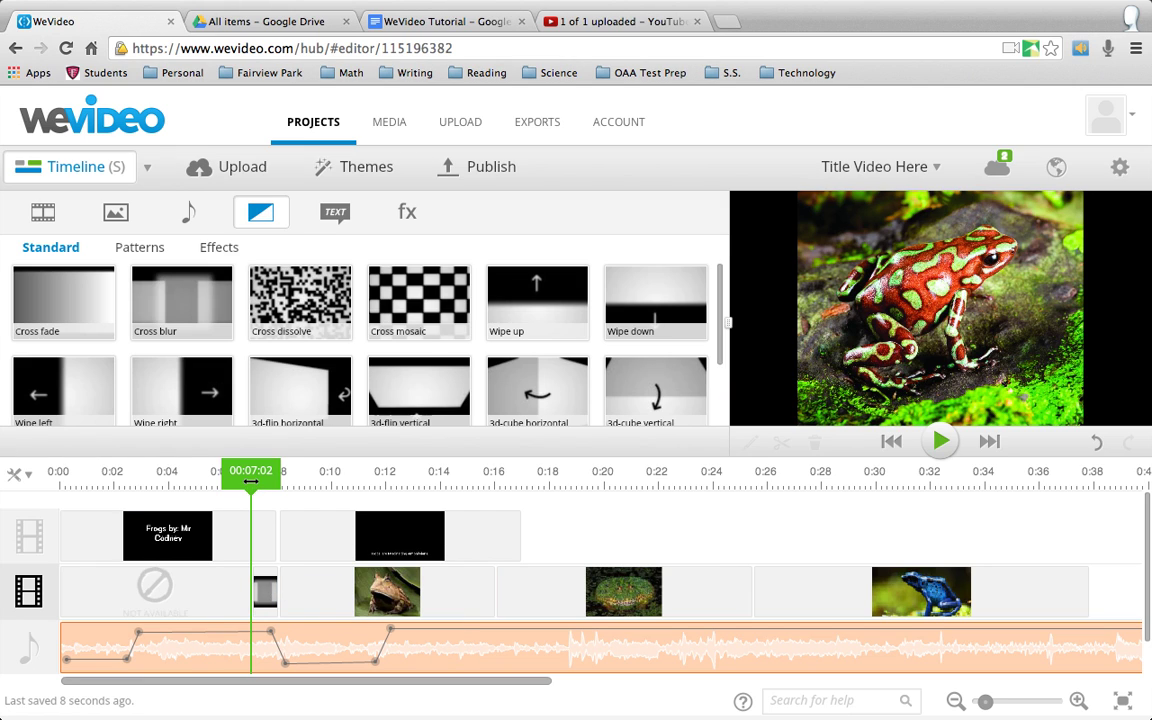
pyautogui.moveTo(250, 480); pyautogui.dragTo(222, 480)
pyautogui.press('space')
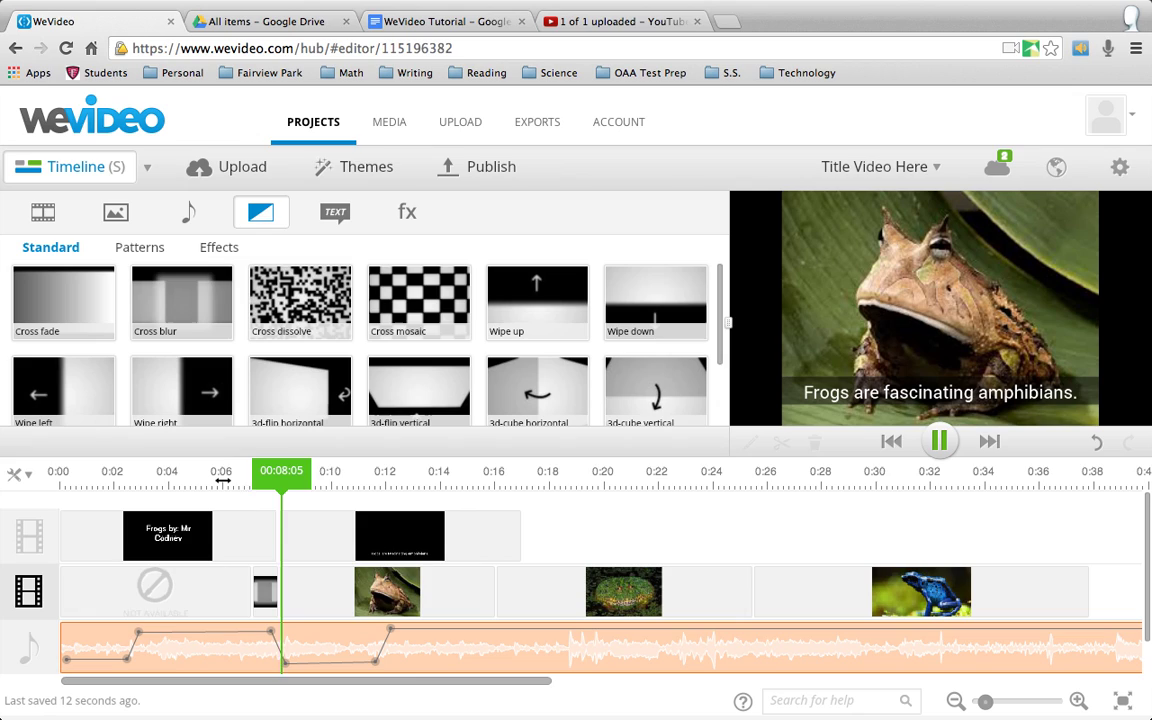
pyautogui.press('space')
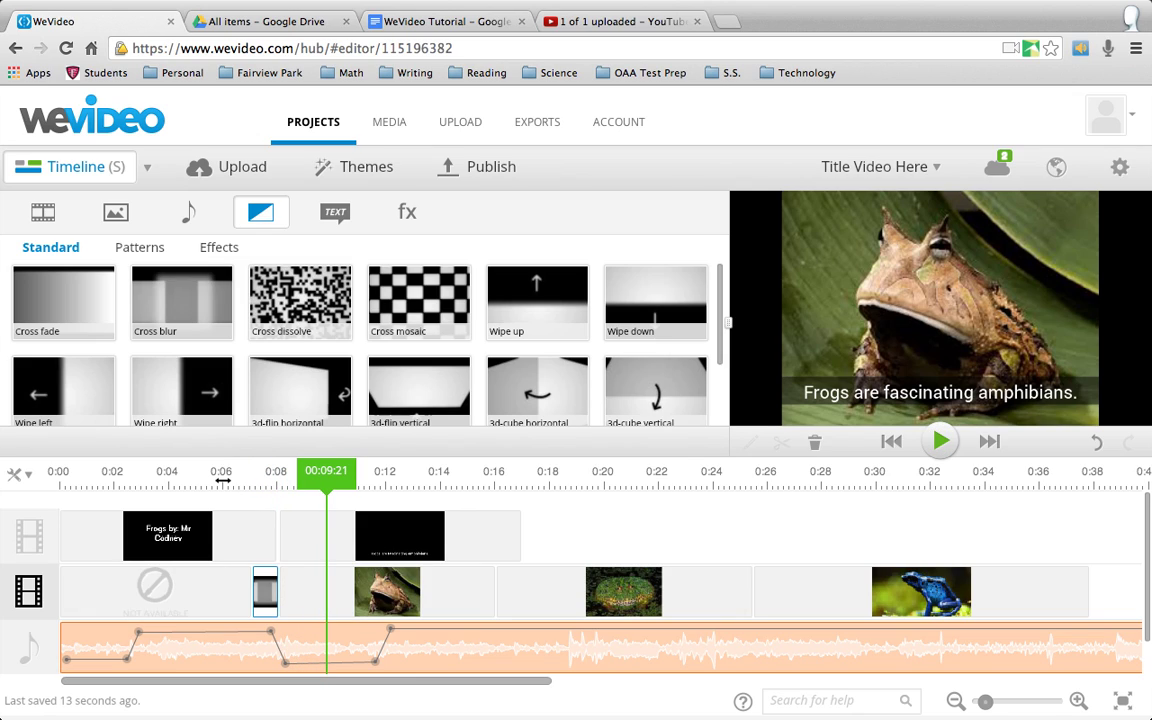